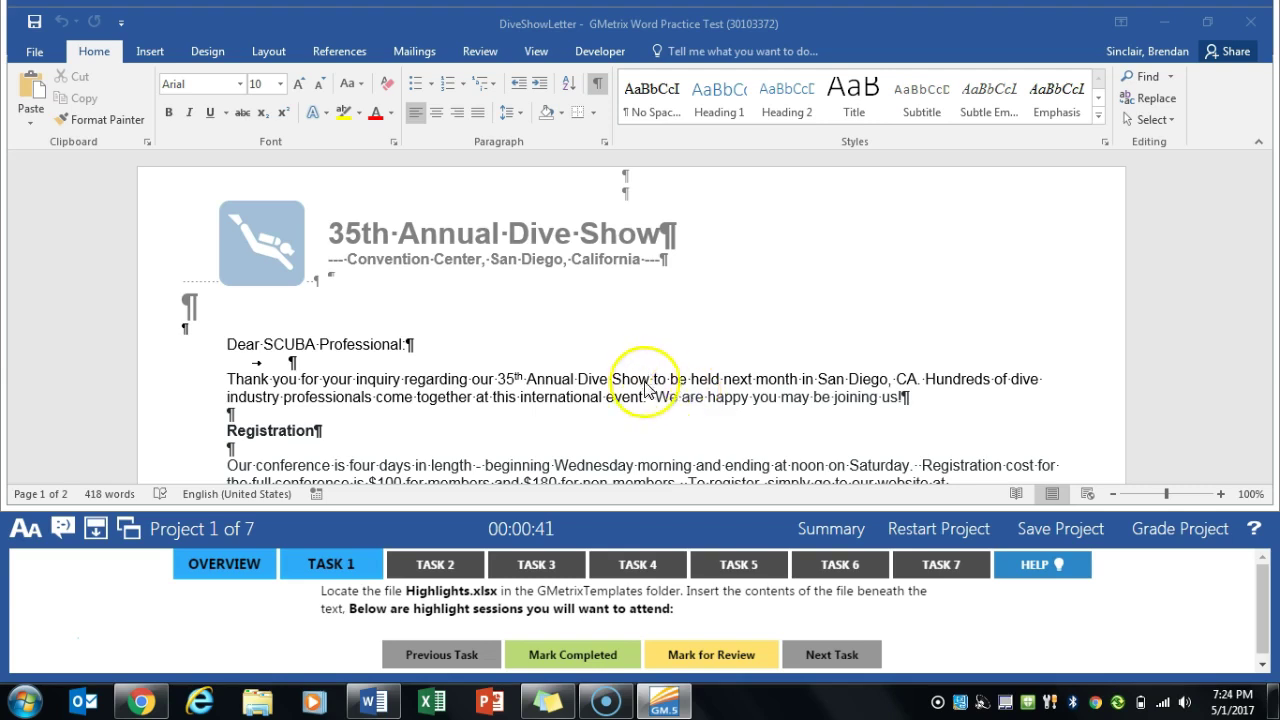
Step: Start inserting an object from an existing file on the empty line beneath "Below are highlight sessions you will want to attend:"
{"action": "scroll", "coordinate": [633, 366], "scroll_direction": "down", "scroll_amount": 10}
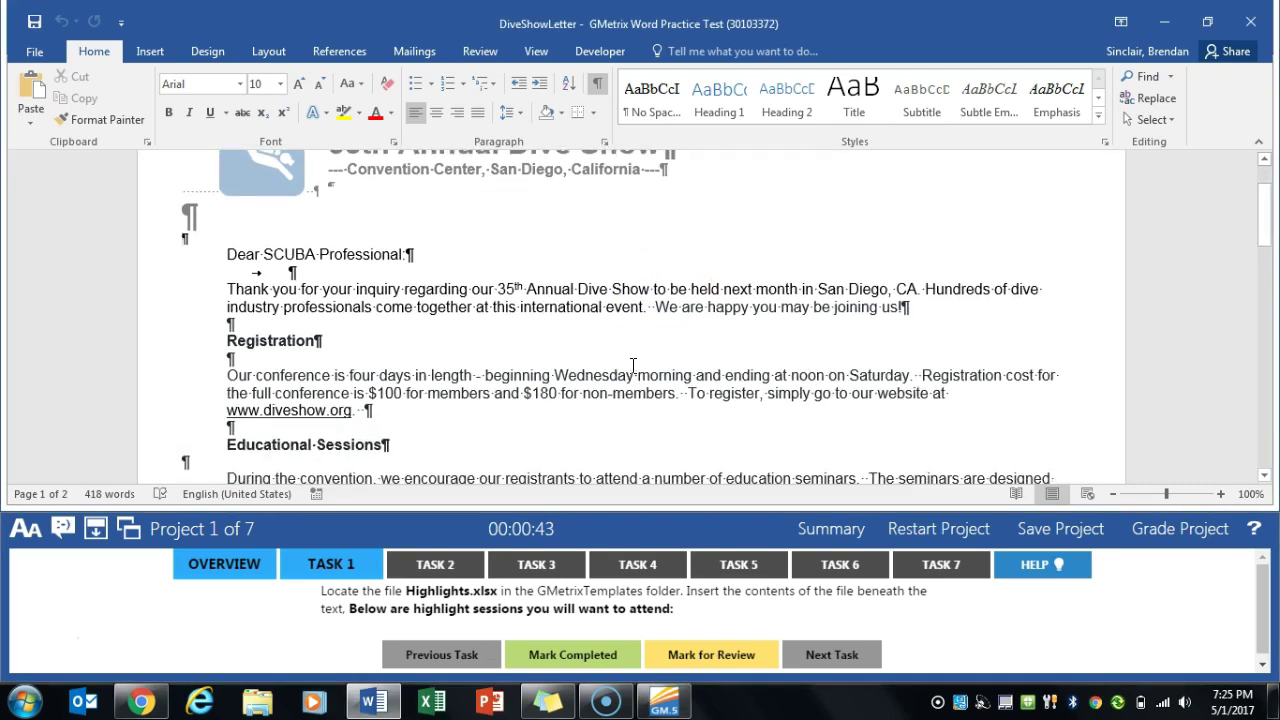
{"action": "left_click", "coordinate": [543, 350]}
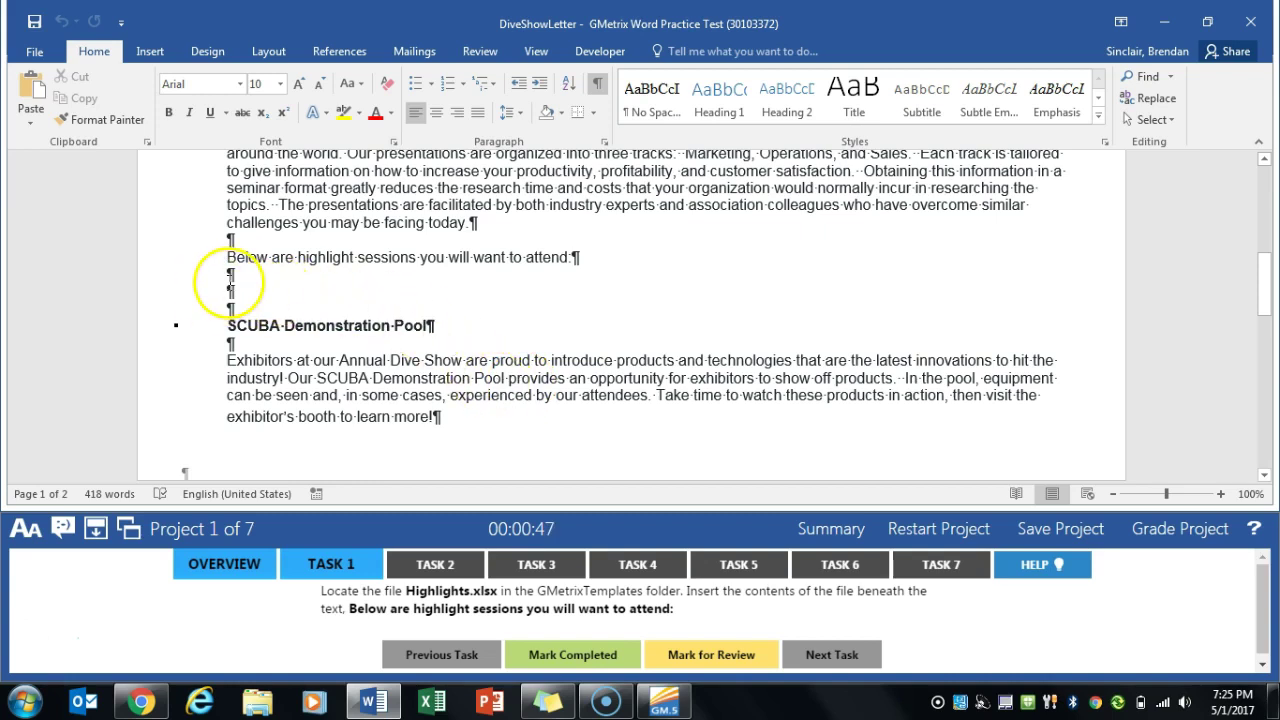
{"action": "left_click", "coordinate": [231, 272]}
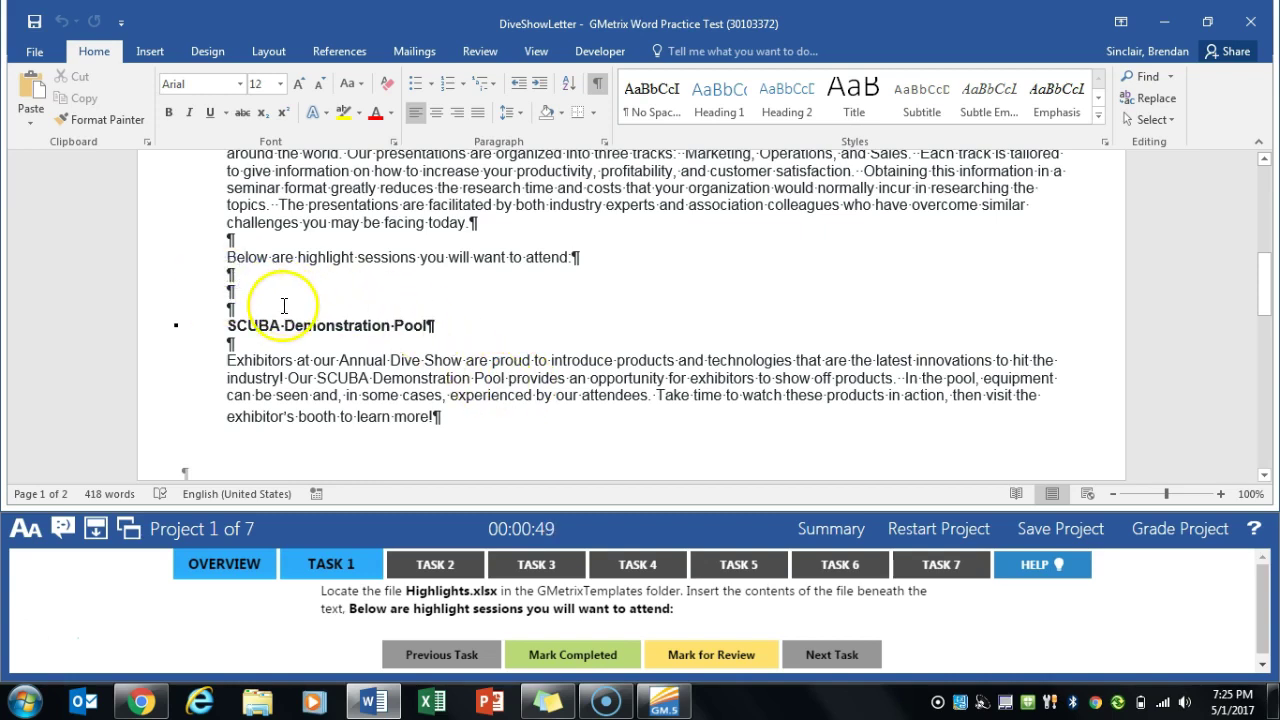
{"action": "left_click", "coordinate": [152, 51]}
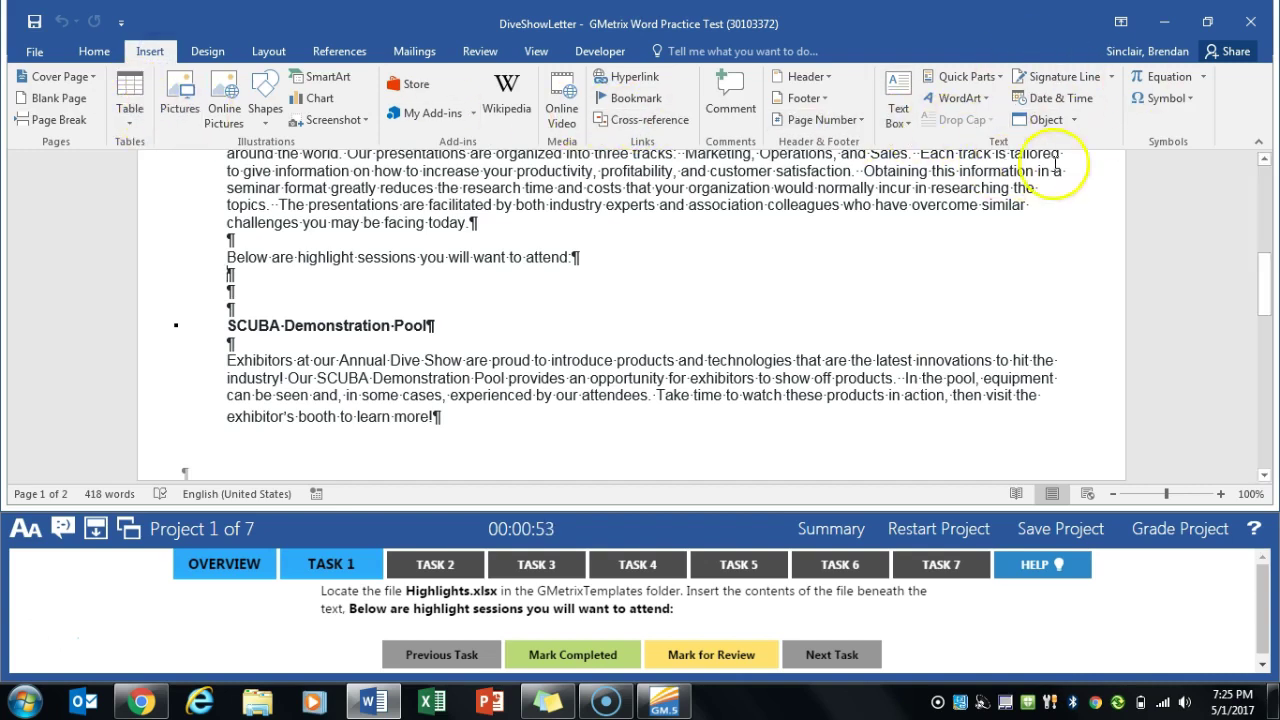
{"action": "left_click", "coordinate": [1075, 122]}
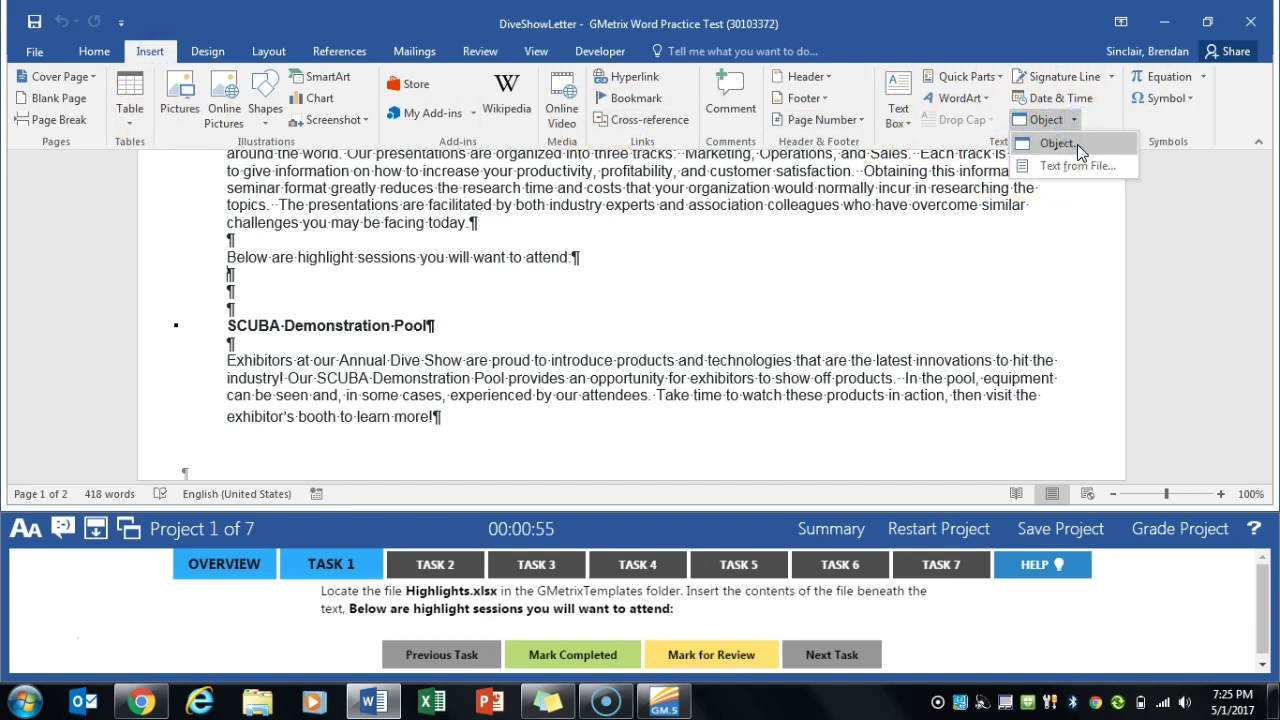
{"action": "left_click", "coordinate": [1097, 145]}
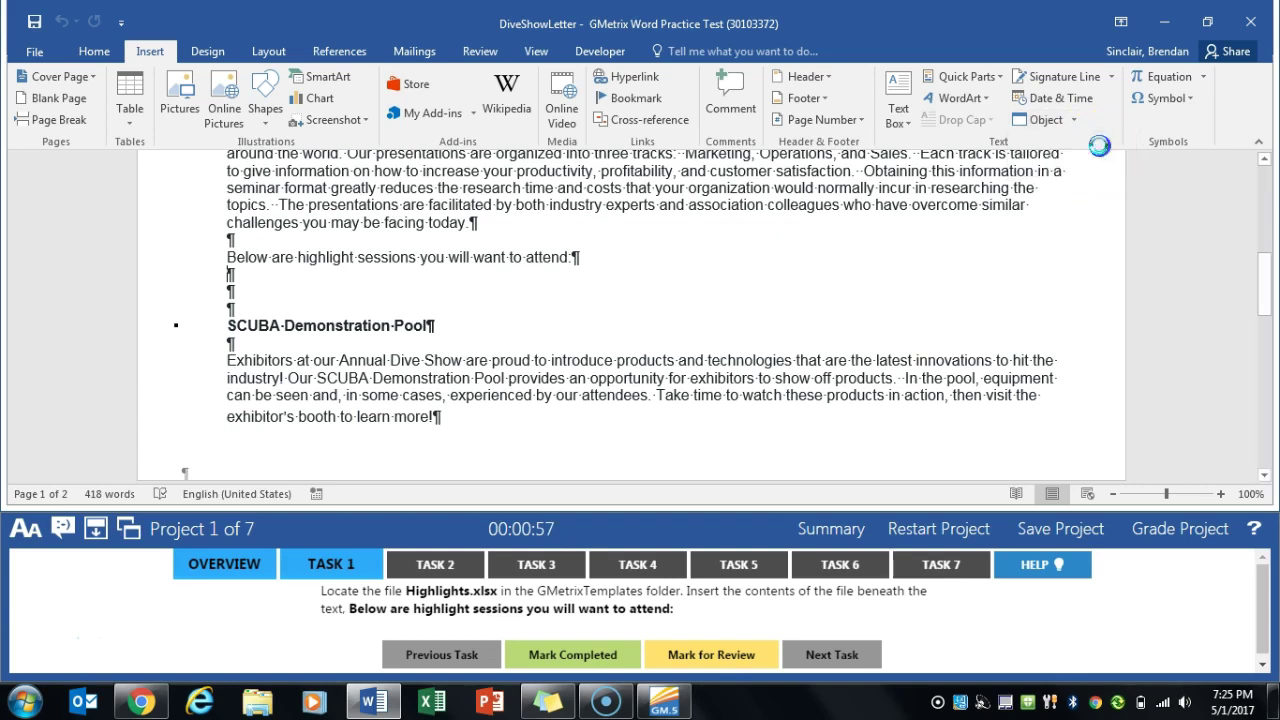
{"action": "left_click", "coordinate": [521, 125]}
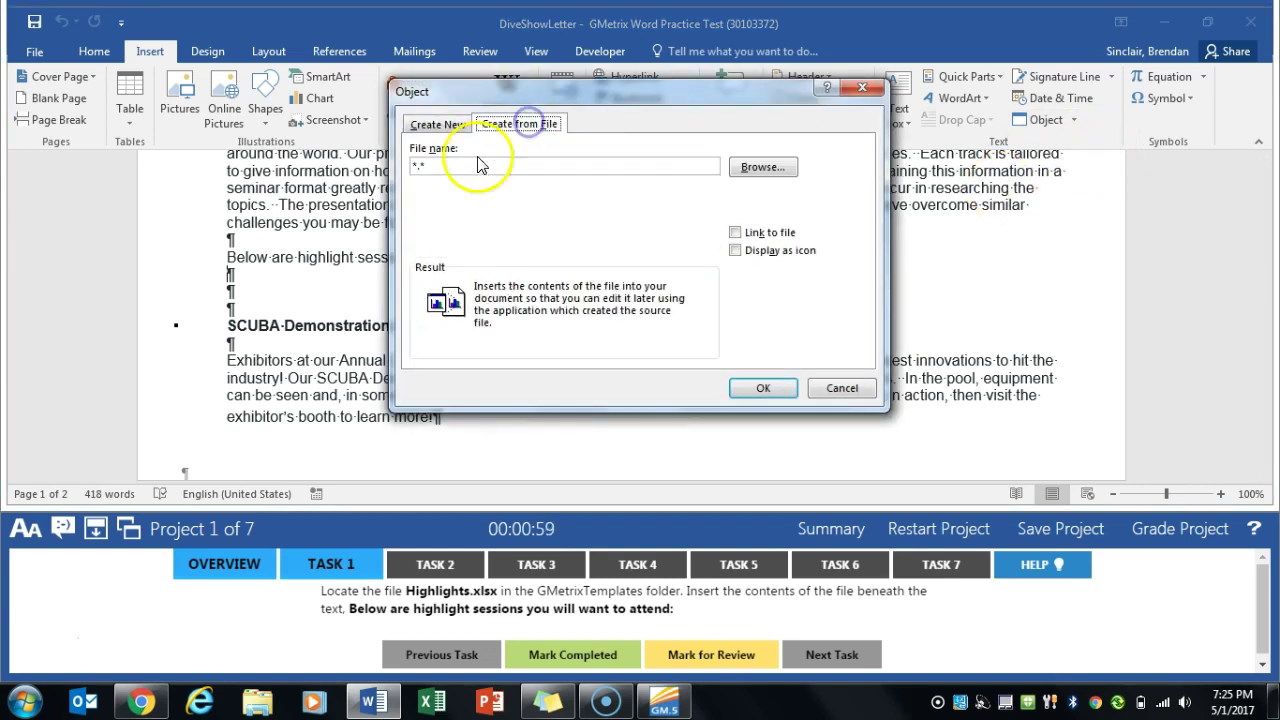
Step: Choose the Highlights workbook from the GMetrixTemplates folder and insert its contents into the letter
{"action": "left_click", "coordinate": [796, 176]}
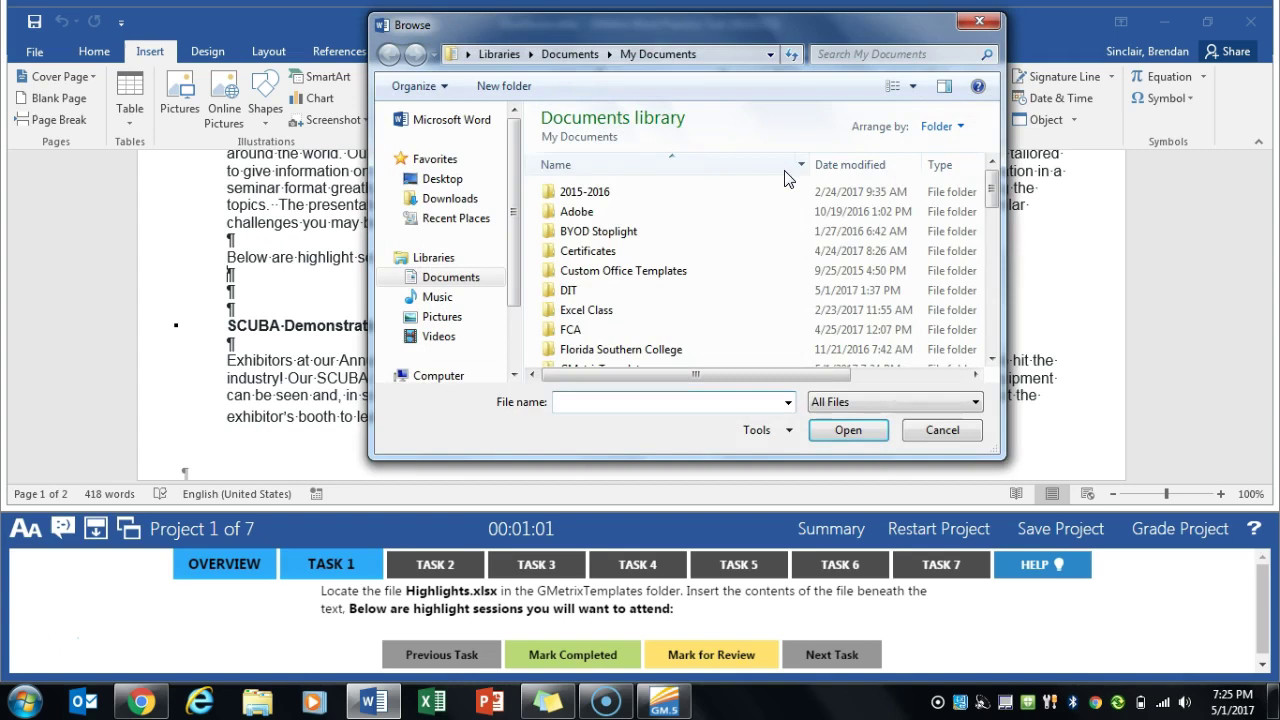
{"action": "scroll", "coordinate": [727, 241], "scroll_direction": "down", "scroll_amount": 1}
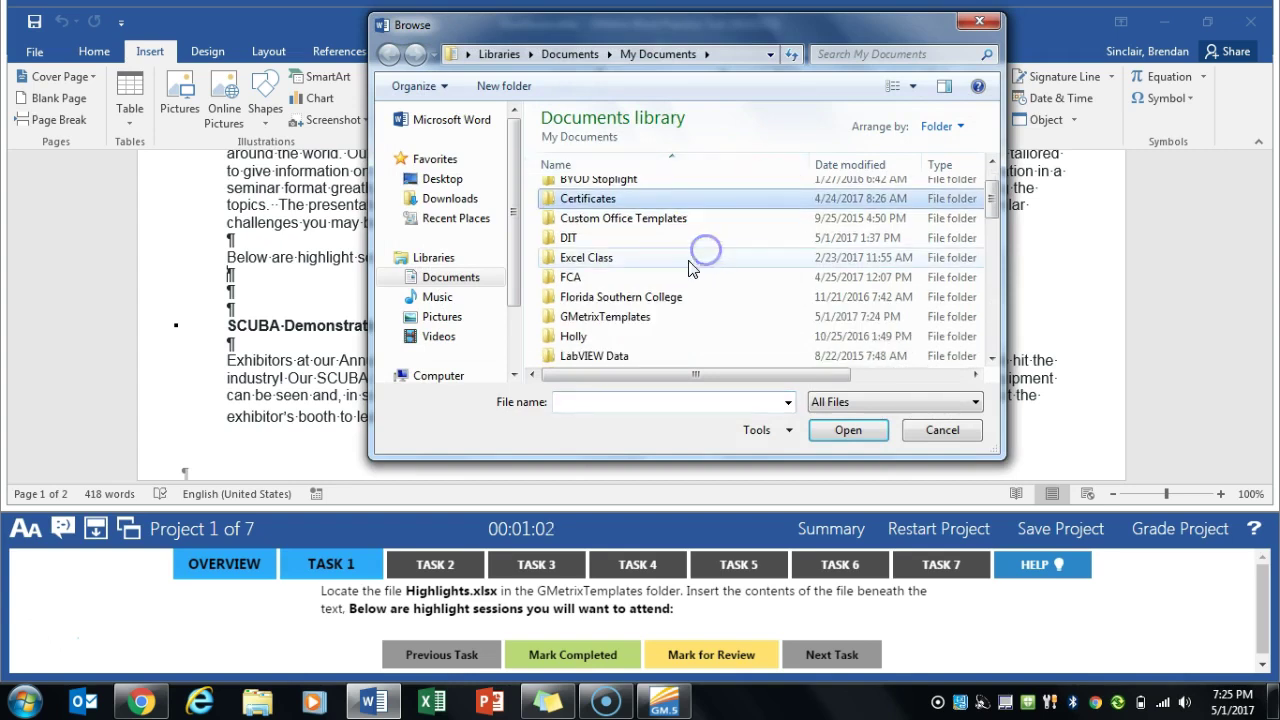
{"action": "double_click", "coordinate": [634, 324]}
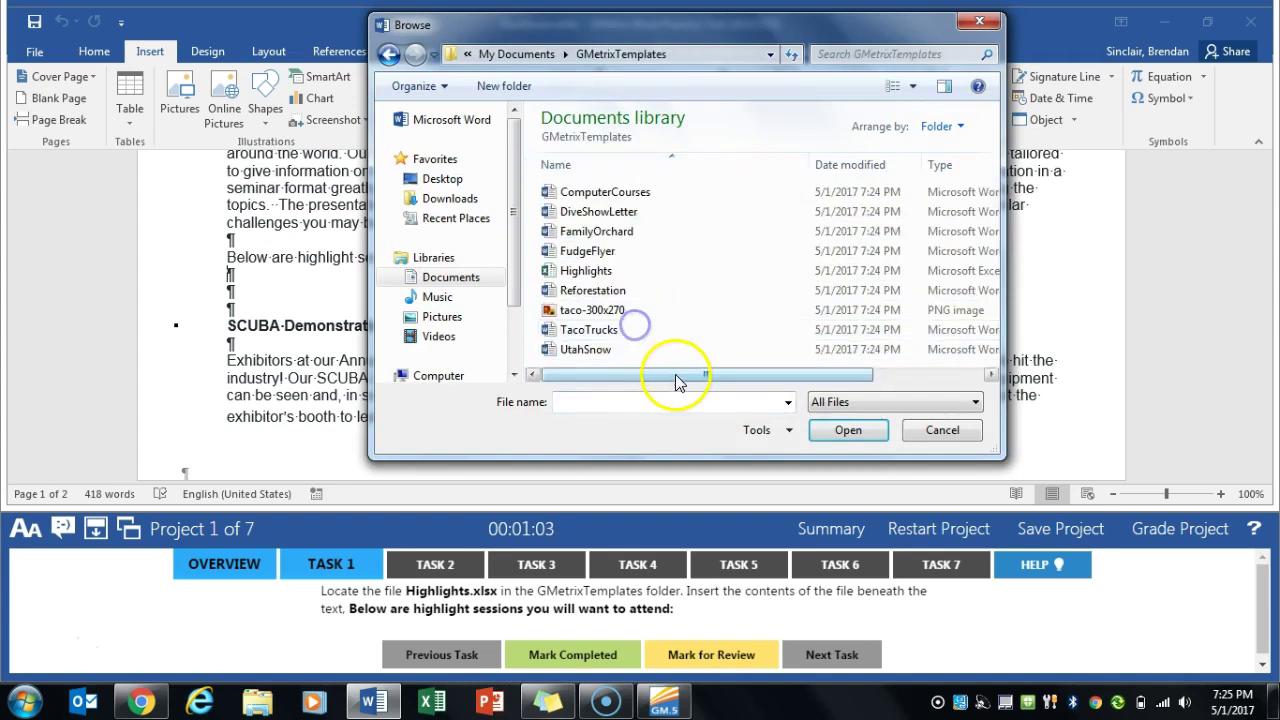
{"action": "left_click", "coordinate": [660, 272]}
{"action": "left_click_drag", "start_coordinate": [655, 374], "coordinate": [633, 389]}
{"action": "left_click", "coordinate": [838, 430]}
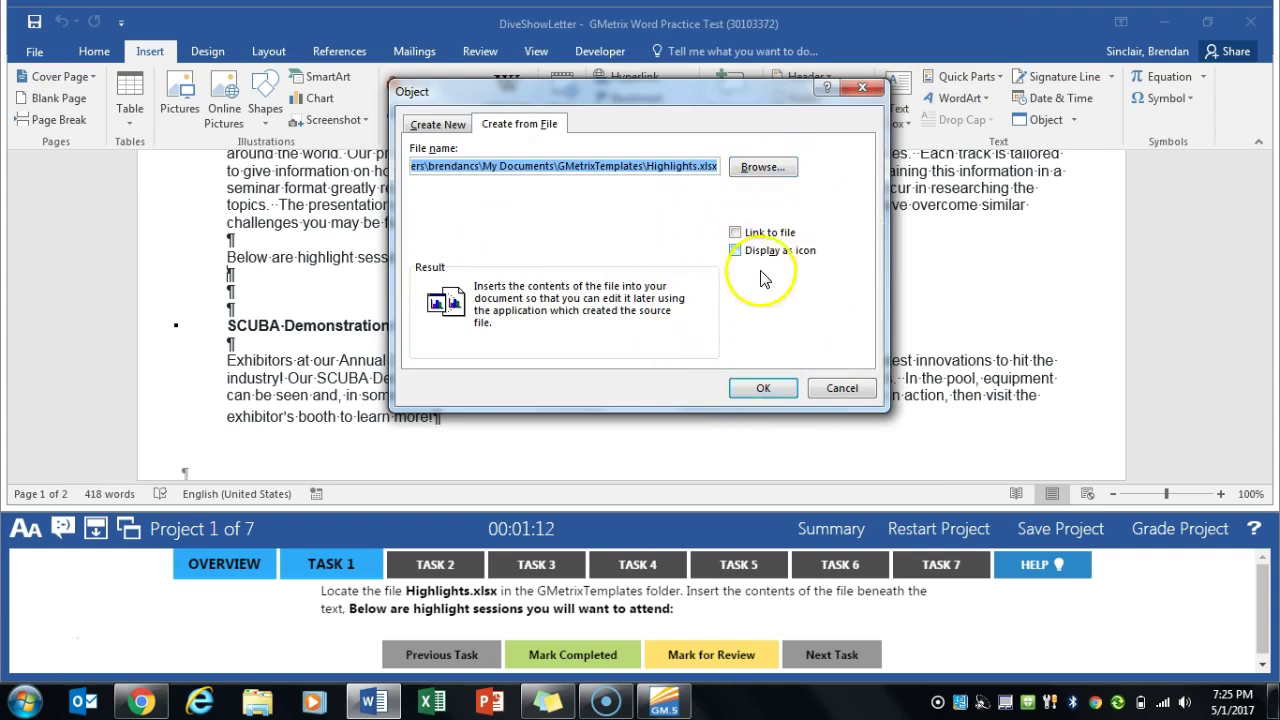
{"action": "left_click", "coordinate": [743, 390]}
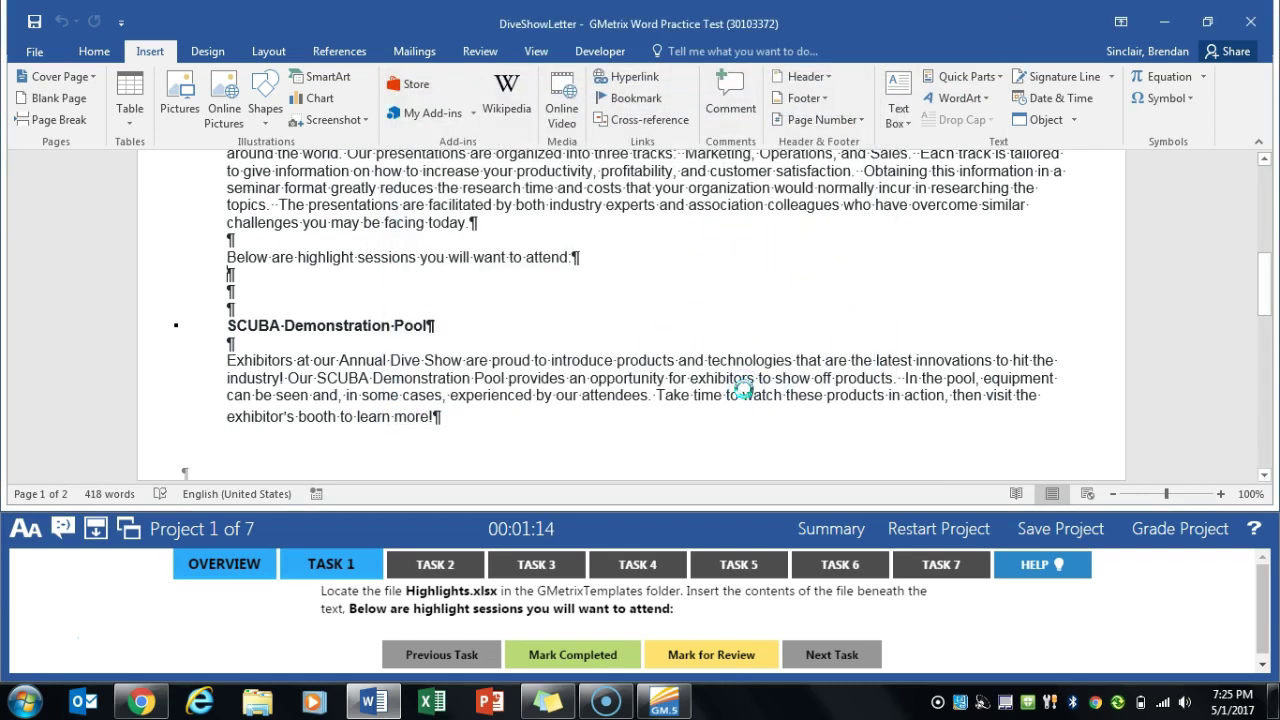
Step: Display Task 2 and start a hyperlink on the e-mail address below the signature on the last page
{"action": "left_click", "coordinate": [440, 566]}
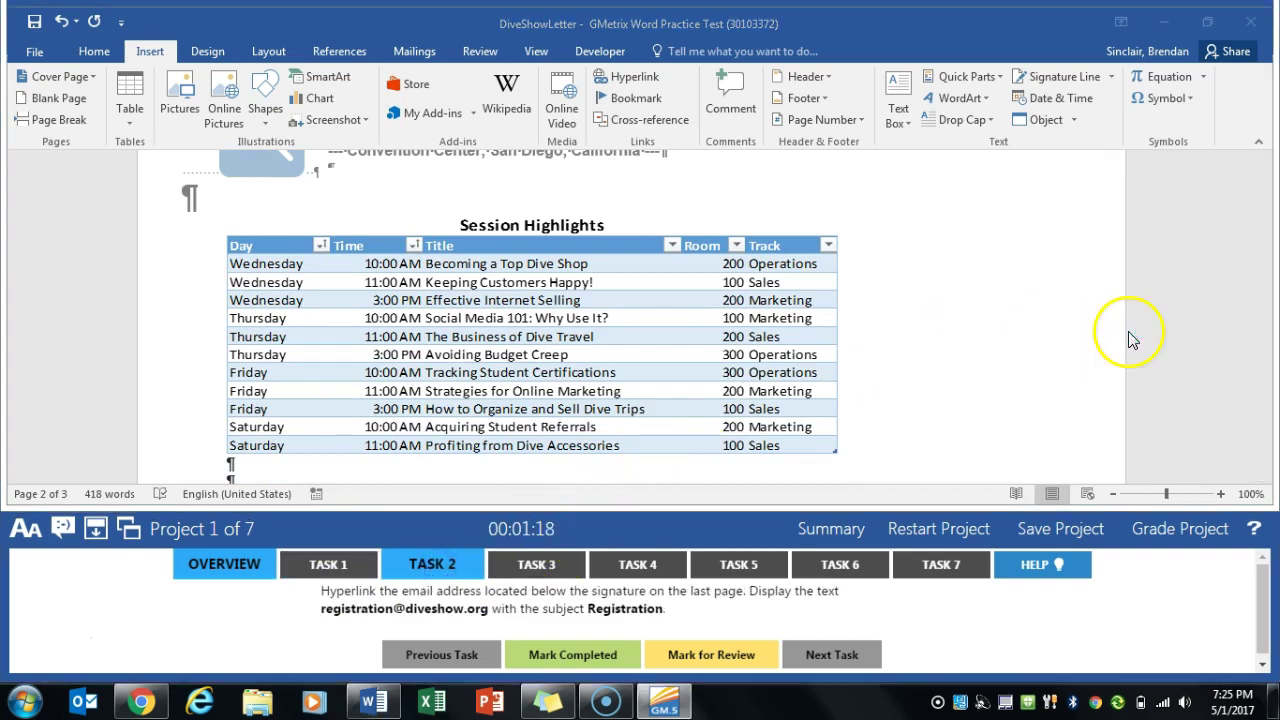
{"action": "left_click", "coordinate": [999, 358]}
{"action": "scroll", "coordinate": [985, 345], "scroll_direction": "down", "scroll_amount": 15}
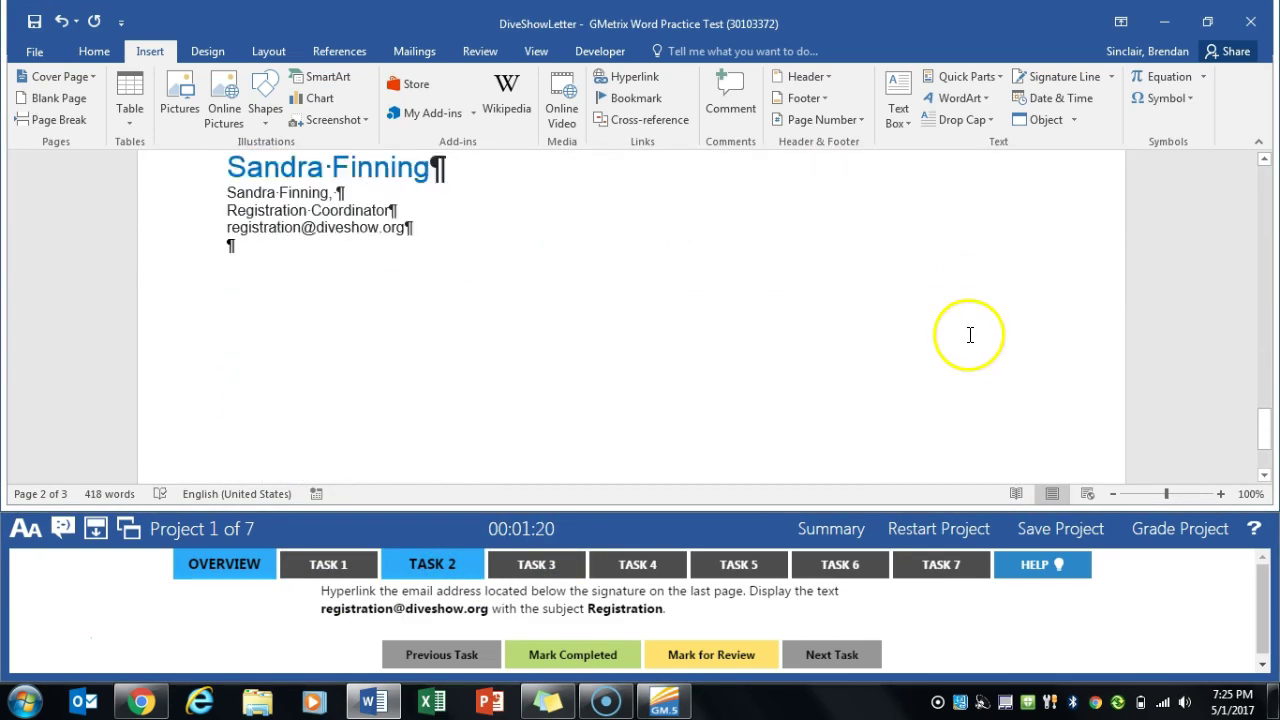
{"action": "scroll", "coordinate": [255, 250], "scroll_direction": "up", "scroll_amount": 2}
{"action": "scroll", "coordinate": [215, 237], "scroll_direction": "down", "scroll_amount": 1}
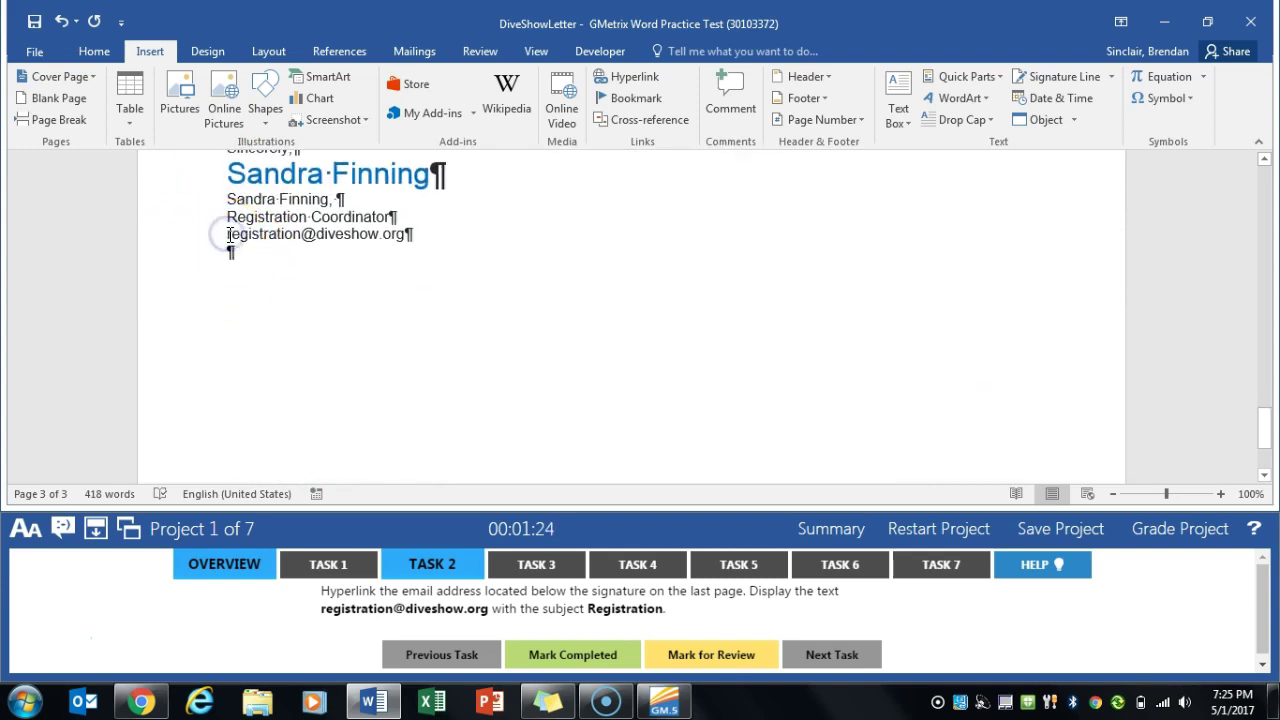
{"action": "left_click_drag", "start_coordinate": [229, 234], "coordinate": [324, 234]}
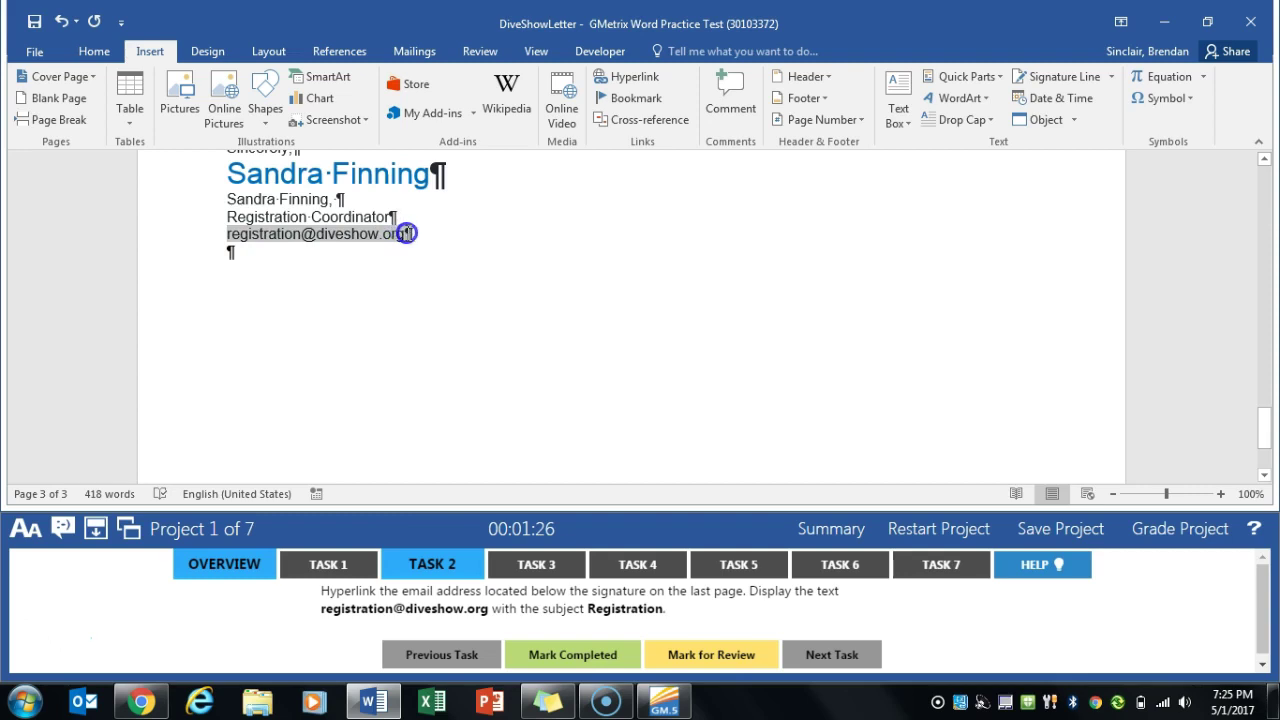
{"action": "left_click_drag", "start_coordinate": [402, 234], "coordinate": [405, 234]}
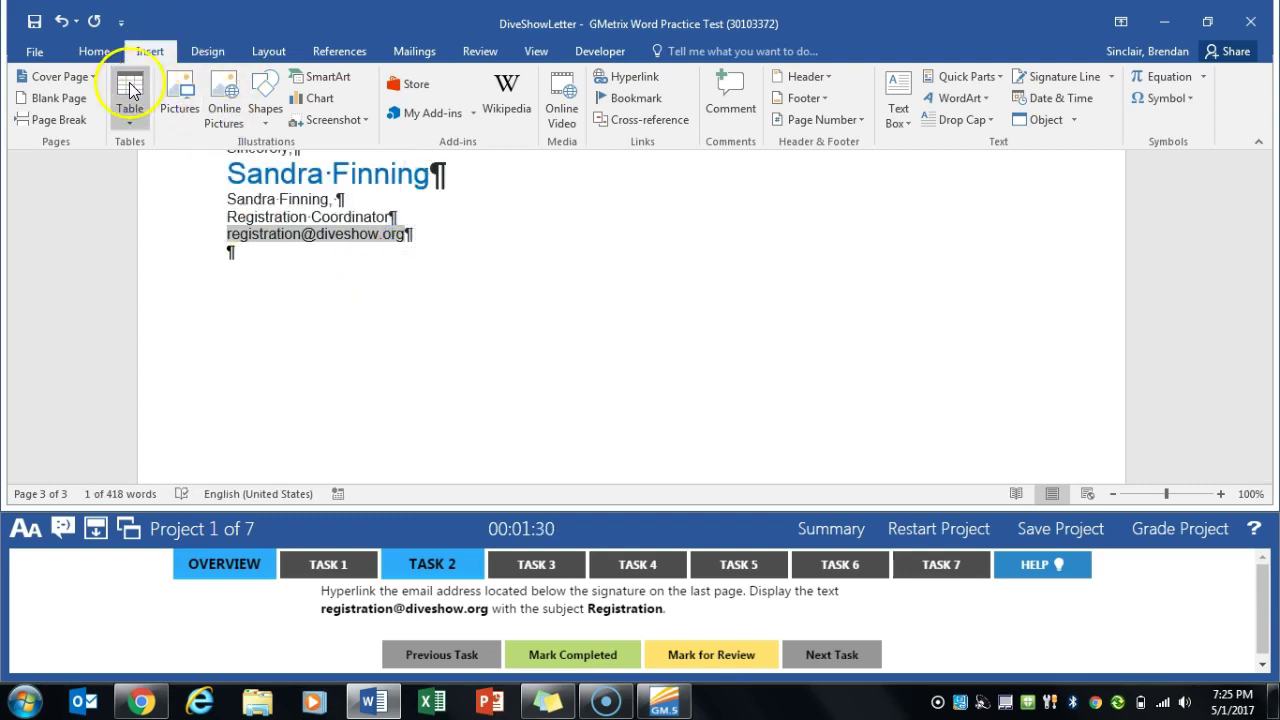
{"action": "left_click", "coordinate": [624, 77]}
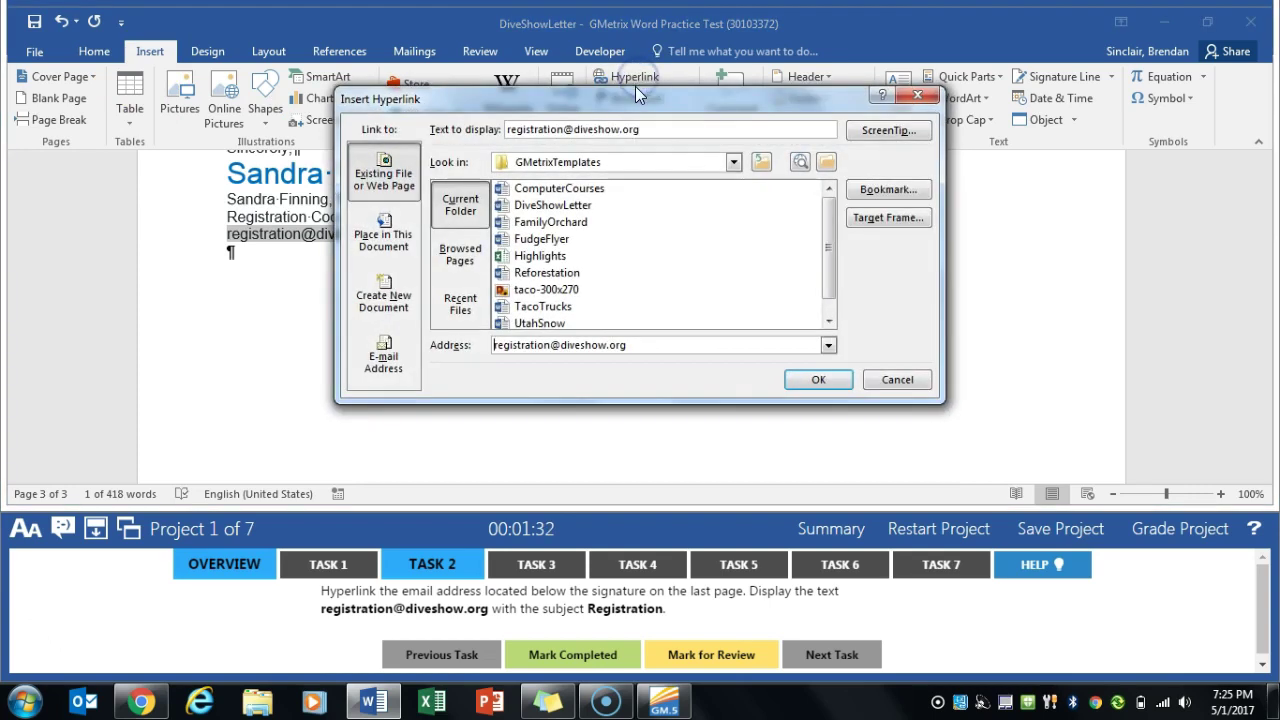
Step: Make the hyperlink an e-mail link to the registration address with the subject Registration, keeping the address as display text
{"action": "left_click_drag", "start_coordinate": [640, 344], "coordinate": [472, 336]}
{"action": "key", "text": "ctrl+c"}
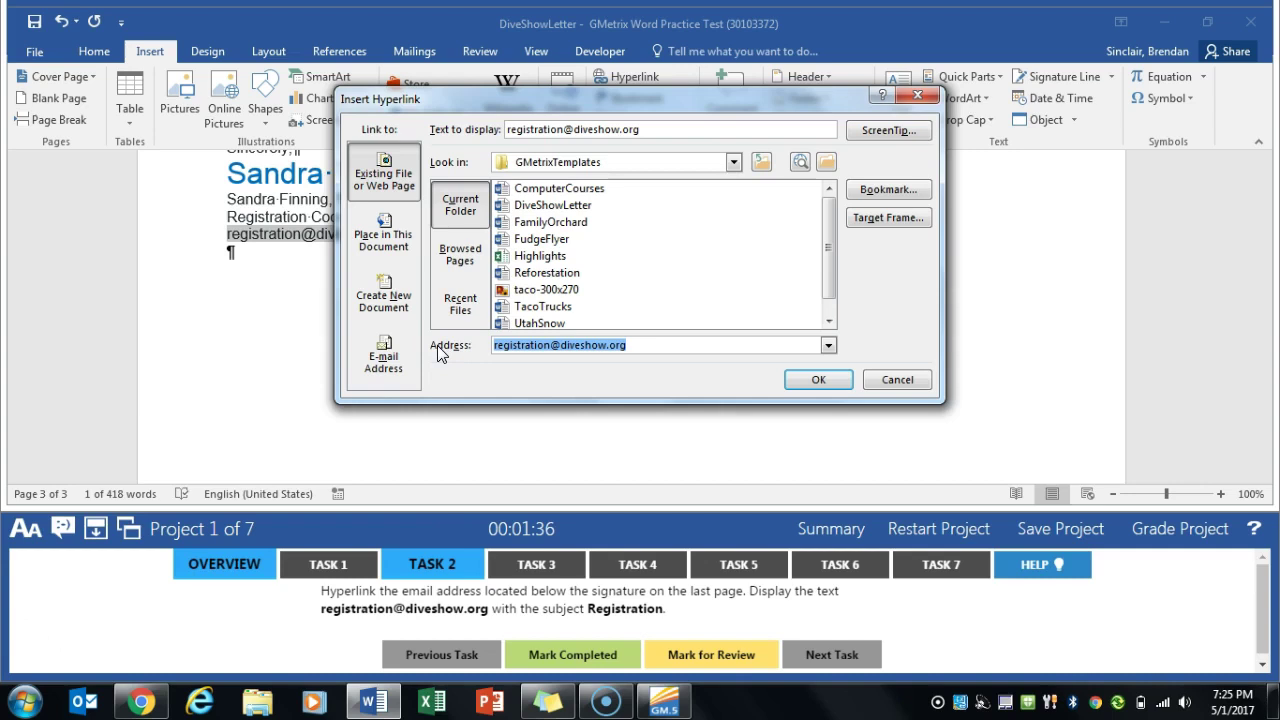
{"action": "left_click", "coordinate": [390, 362]}
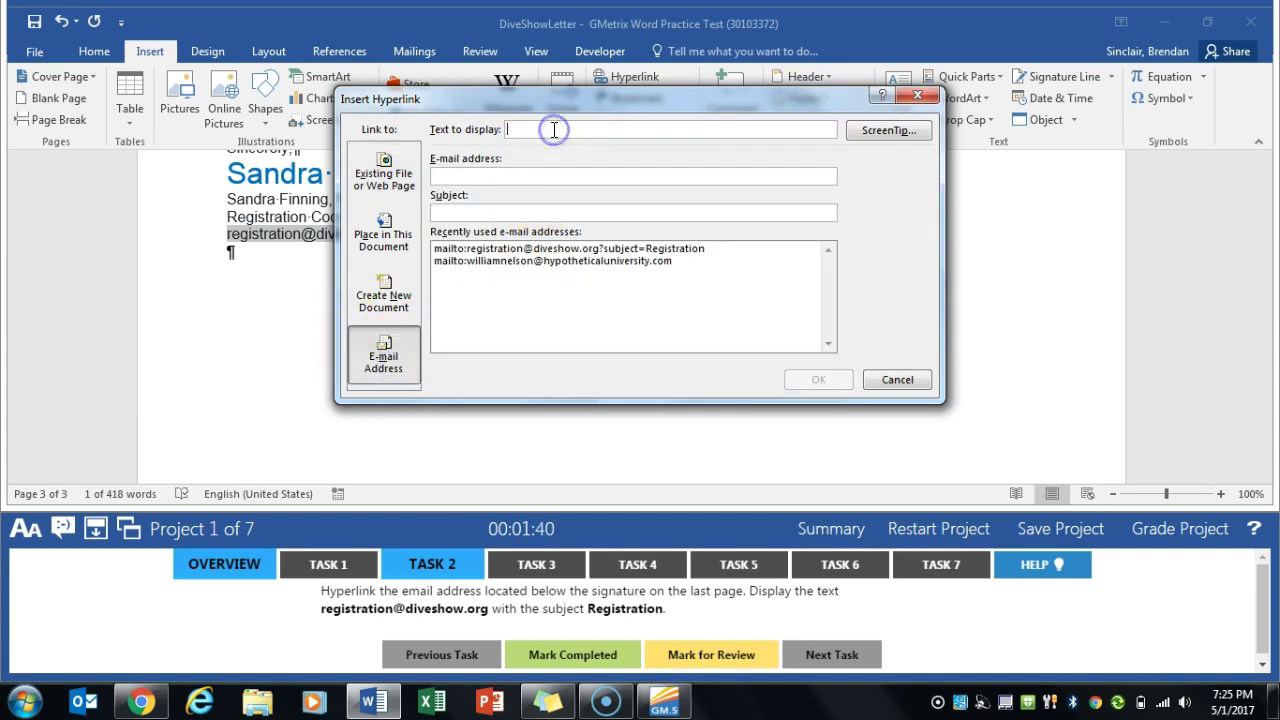
{"action": "left_click", "coordinate": [520, 175]}
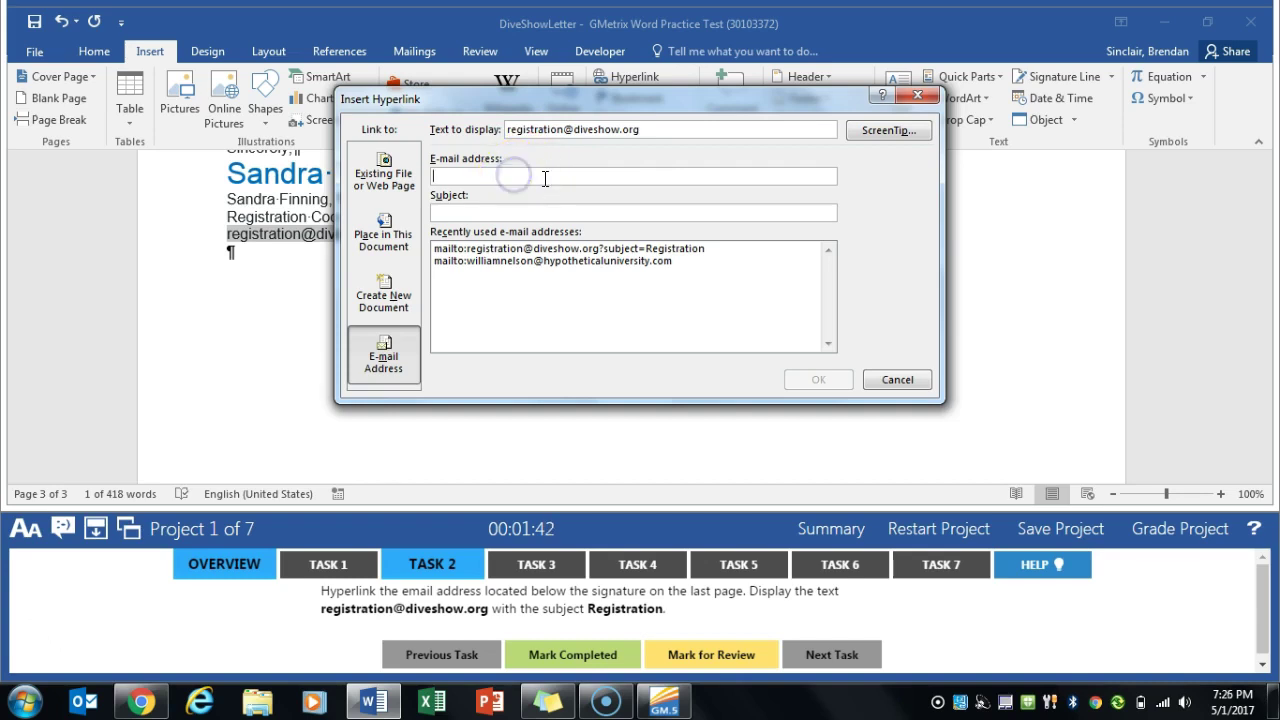
{"action": "key", "text": "ctrl+v"}
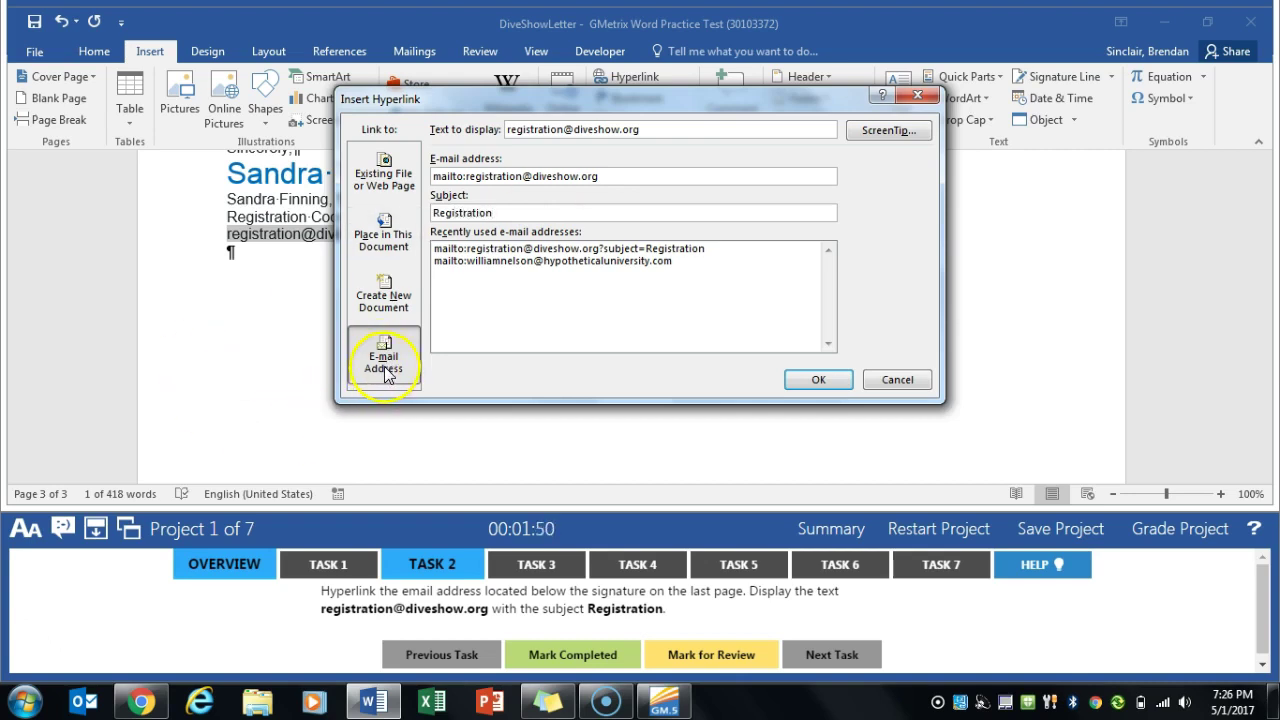
{"action": "left_click", "coordinate": [806, 382]}
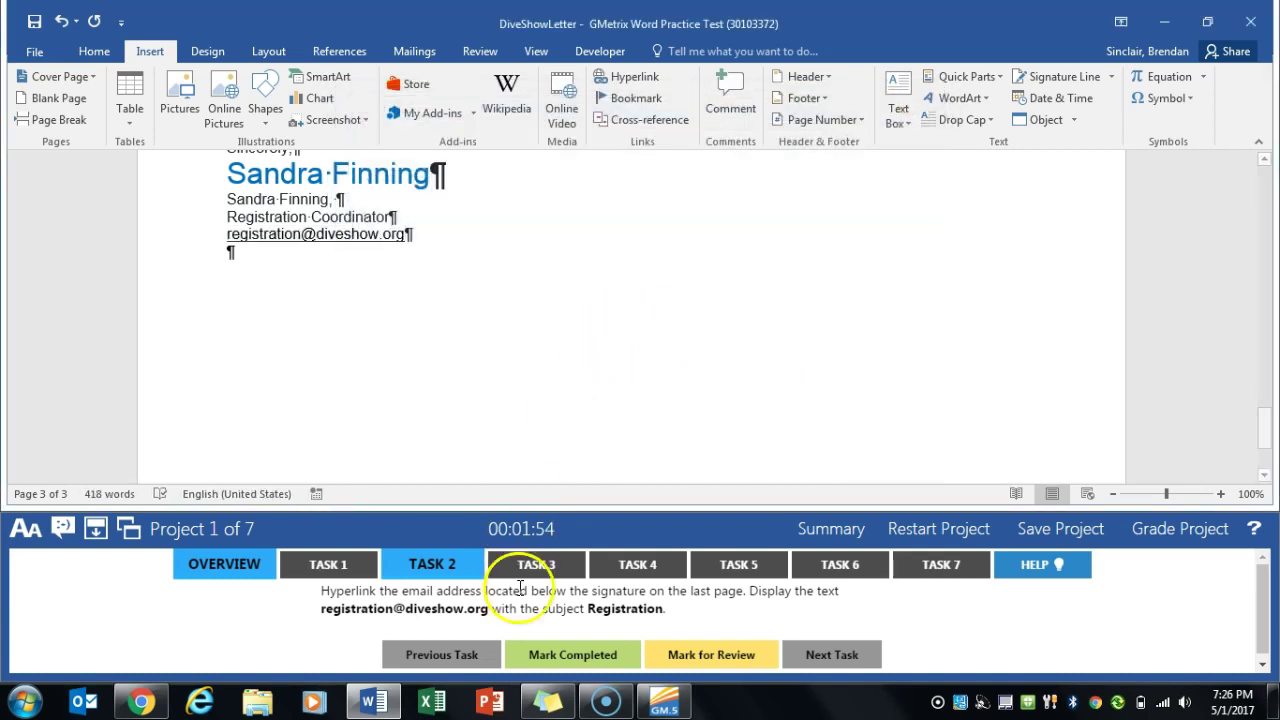
Step: Display Task 3, go to the bookmark Taxi and delete the entire line at that location
{"action": "left_click", "coordinate": [540, 566]}
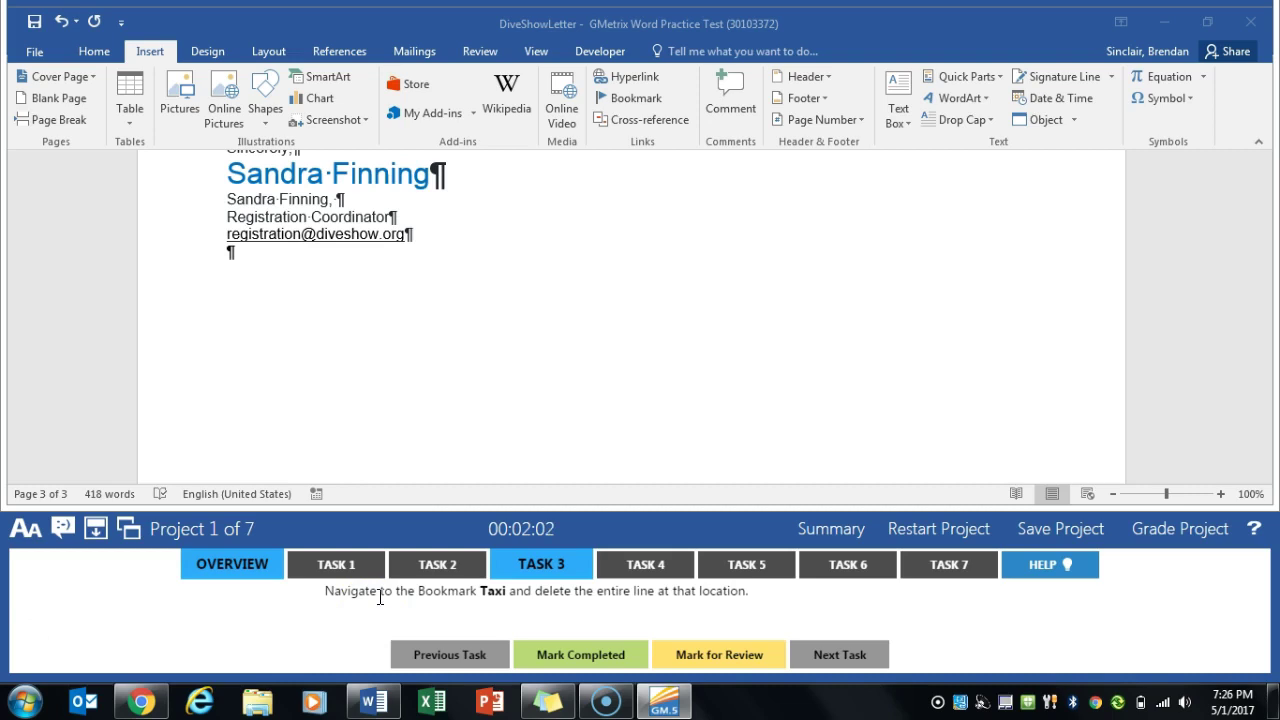
{"action": "left_click", "coordinate": [94, 53]}
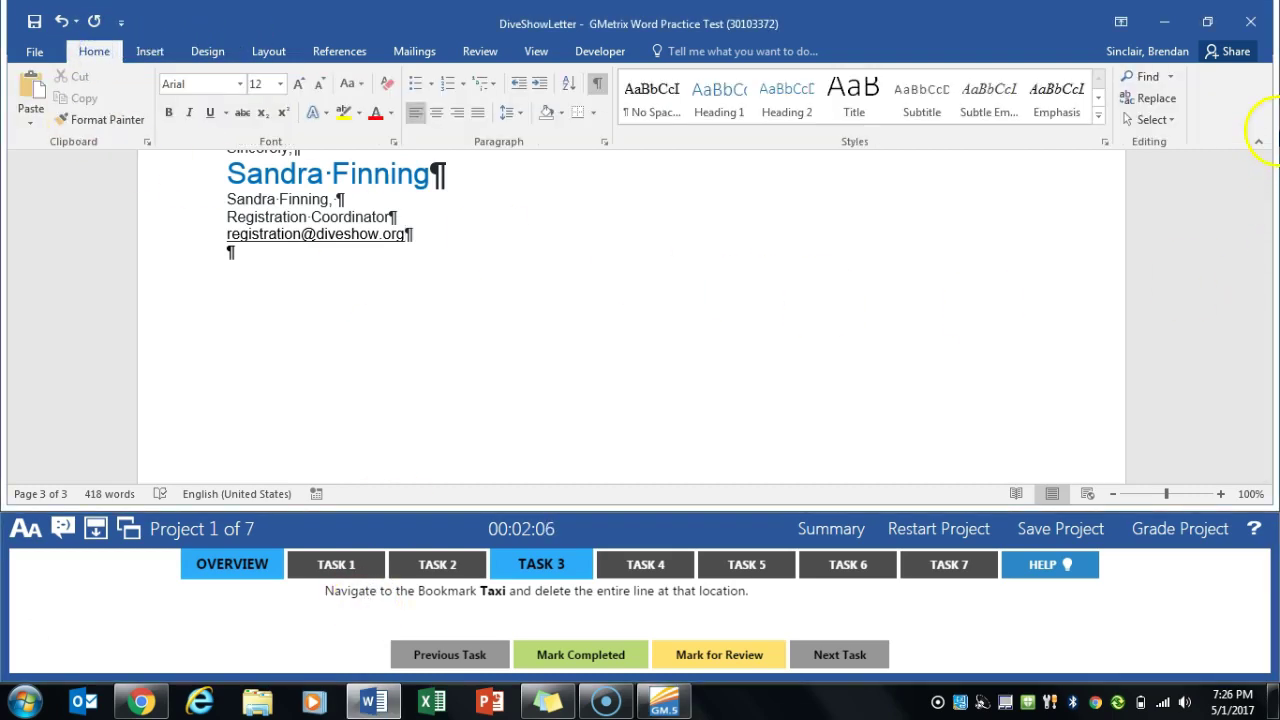
{"action": "left_click", "coordinate": [1168, 77]}
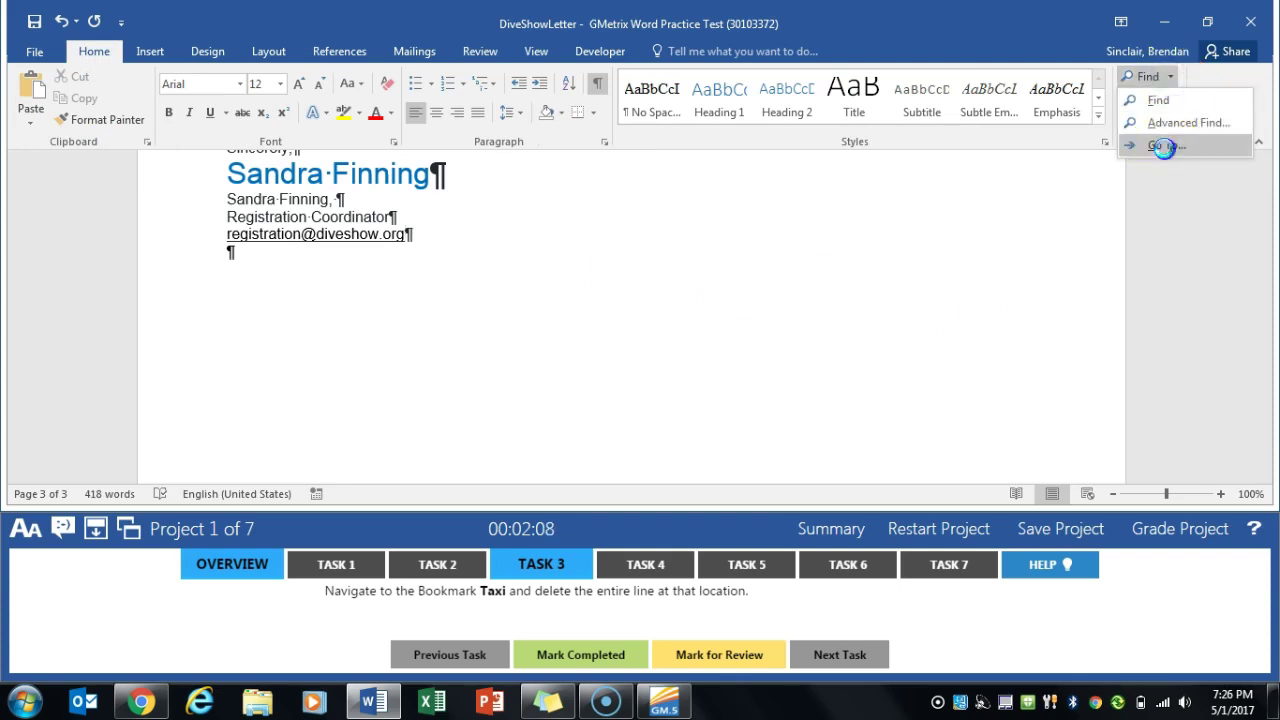
{"action": "left_click", "coordinate": [1166, 145]}
{"action": "left_click", "coordinate": [633, 317]}
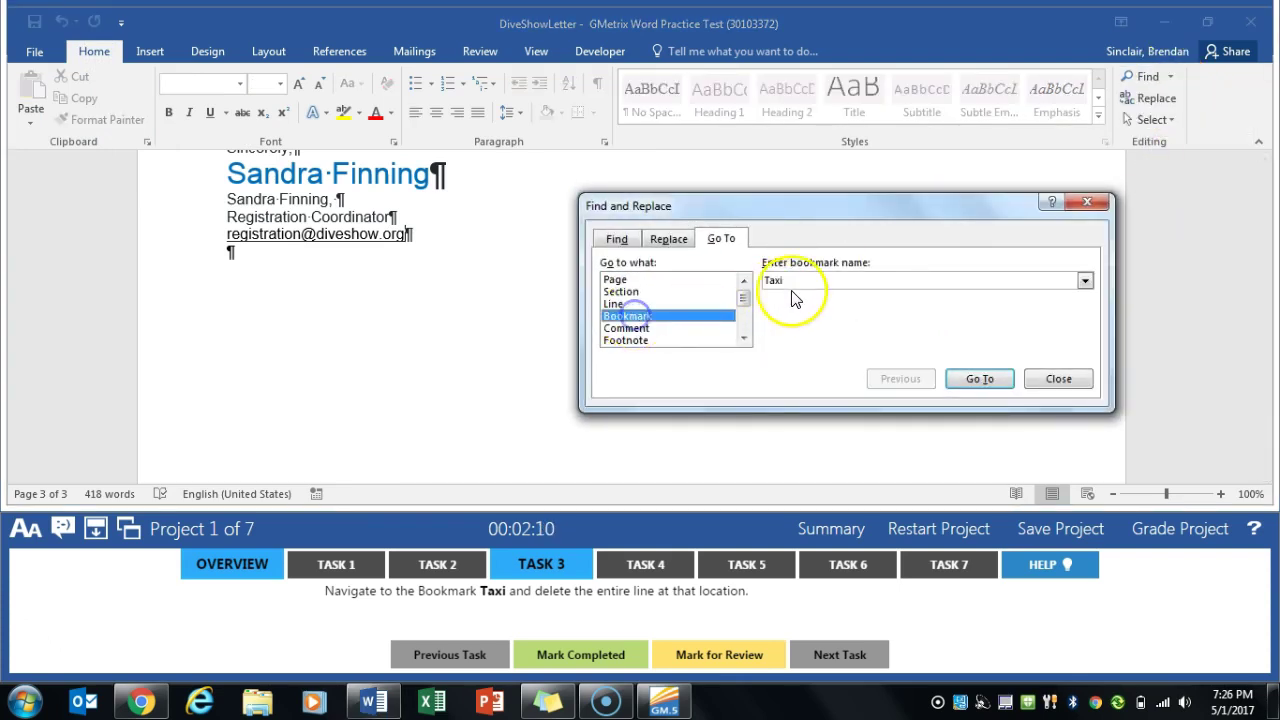
{"action": "left_click", "coordinate": [972, 381]}
{"action": "left_click", "coordinate": [1058, 380]}
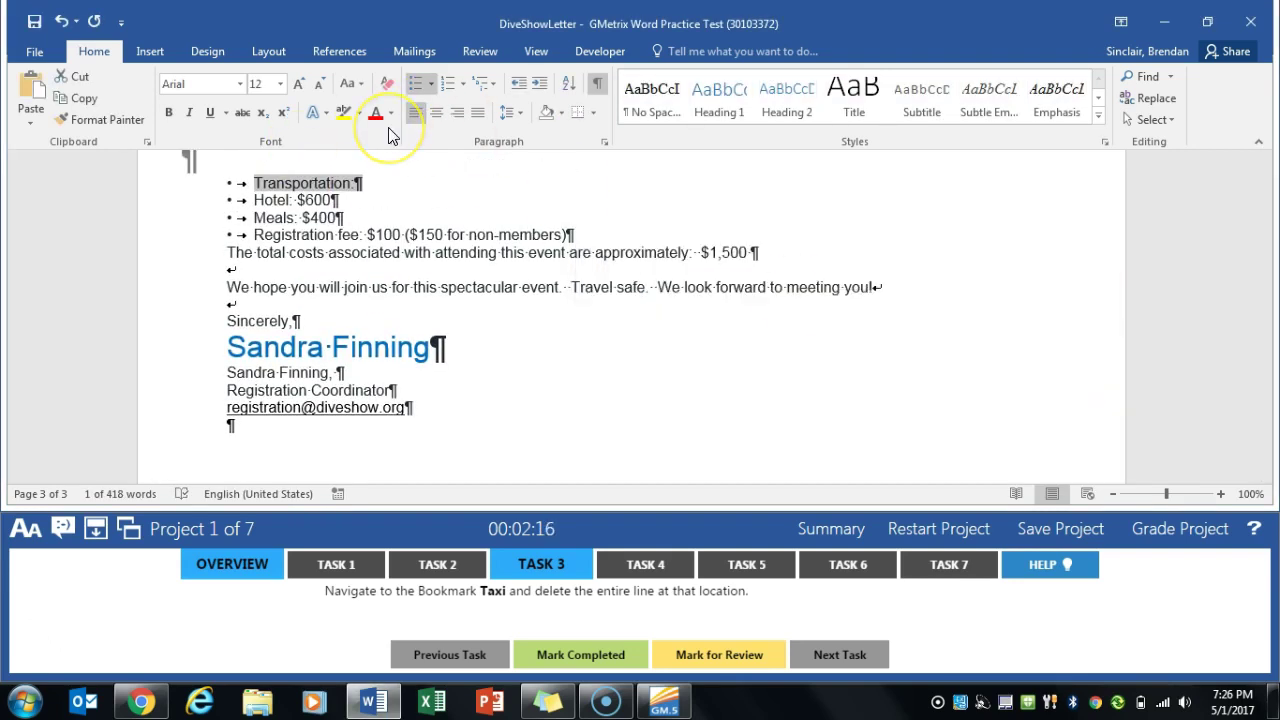
{"action": "key", "text": "Delete"}
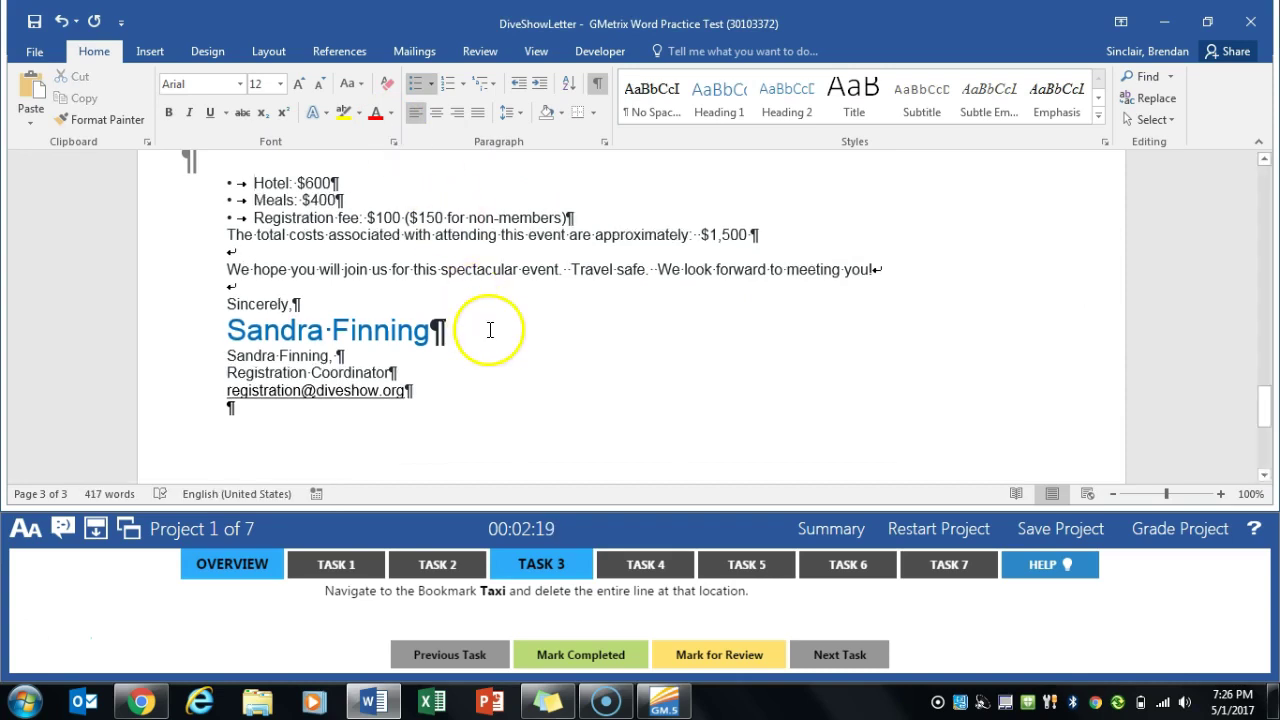
Step: Display Task 4 and change the document's page orientation to Portrait
{"action": "left_click", "coordinate": [630, 563]}
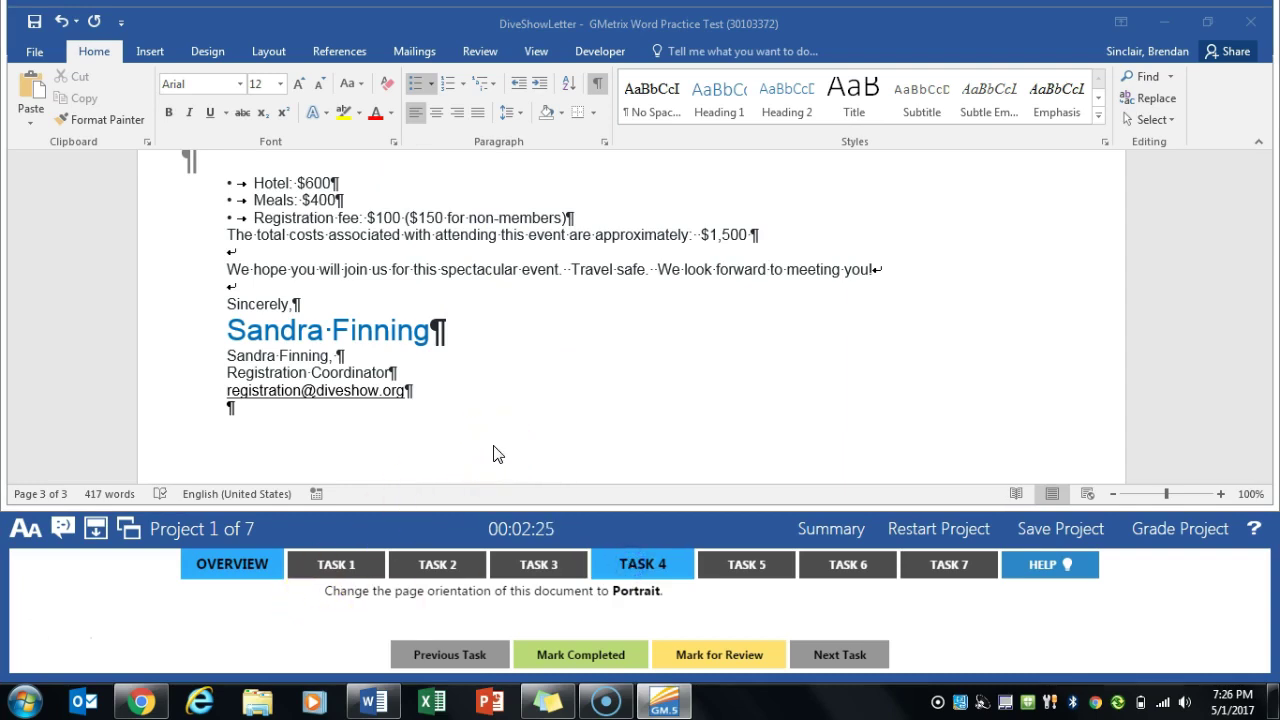
{"action": "left_click", "coordinate": [510, 397]}
{"action": "left_click", "coordinate": [214, 54]}
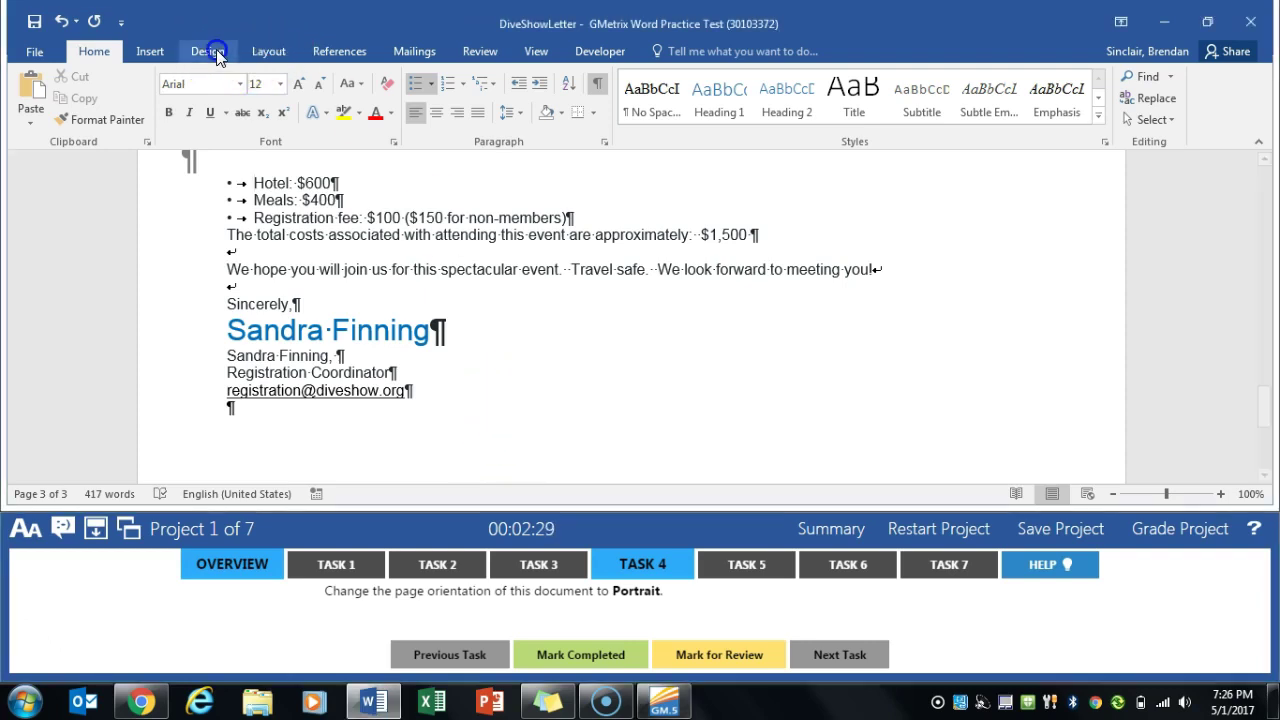
{"action": "left_click", "coordinate": [266, 50]}
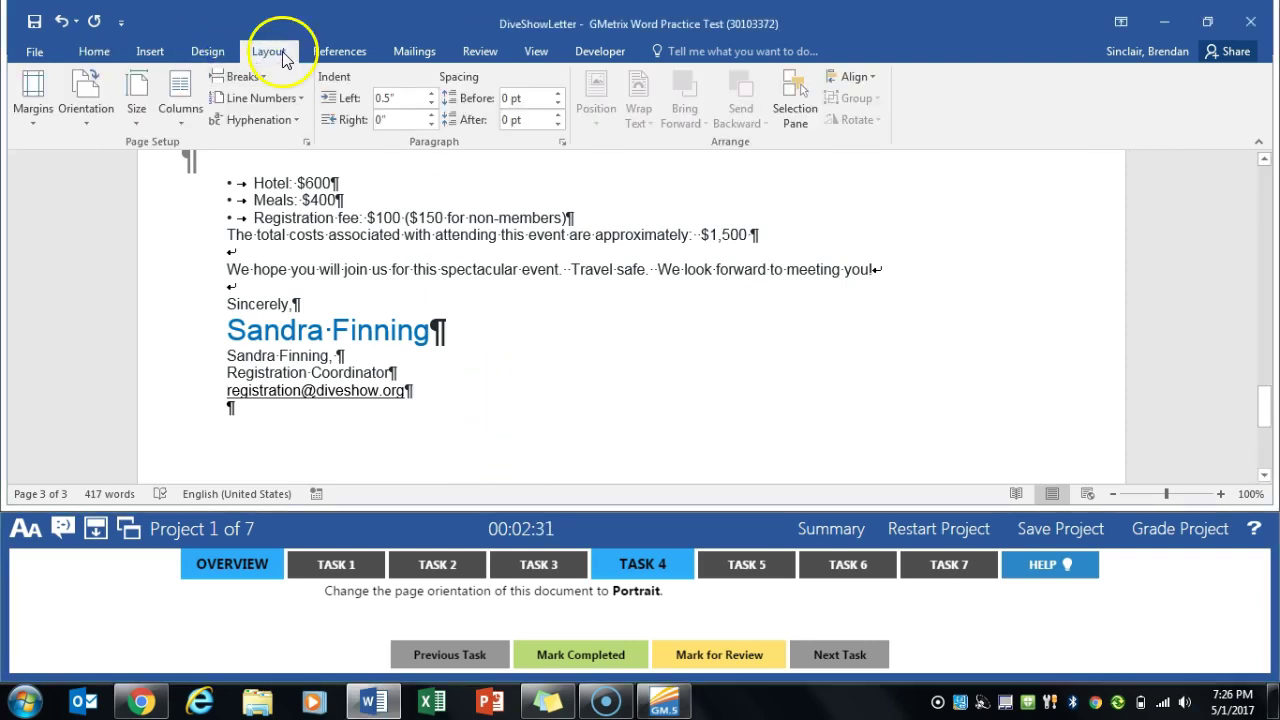
{"action": "left_click", "coordinate": [90, 115]}
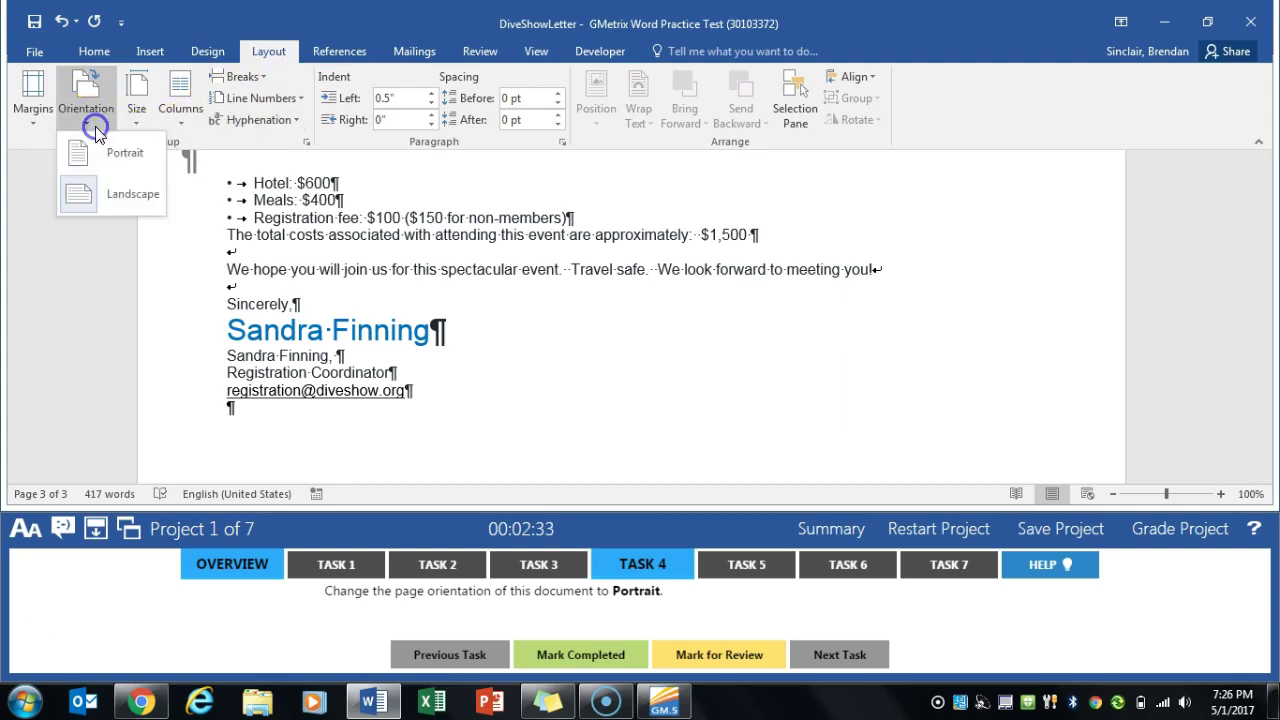
{"action": "left_click", "coordinate": [150, 160]}
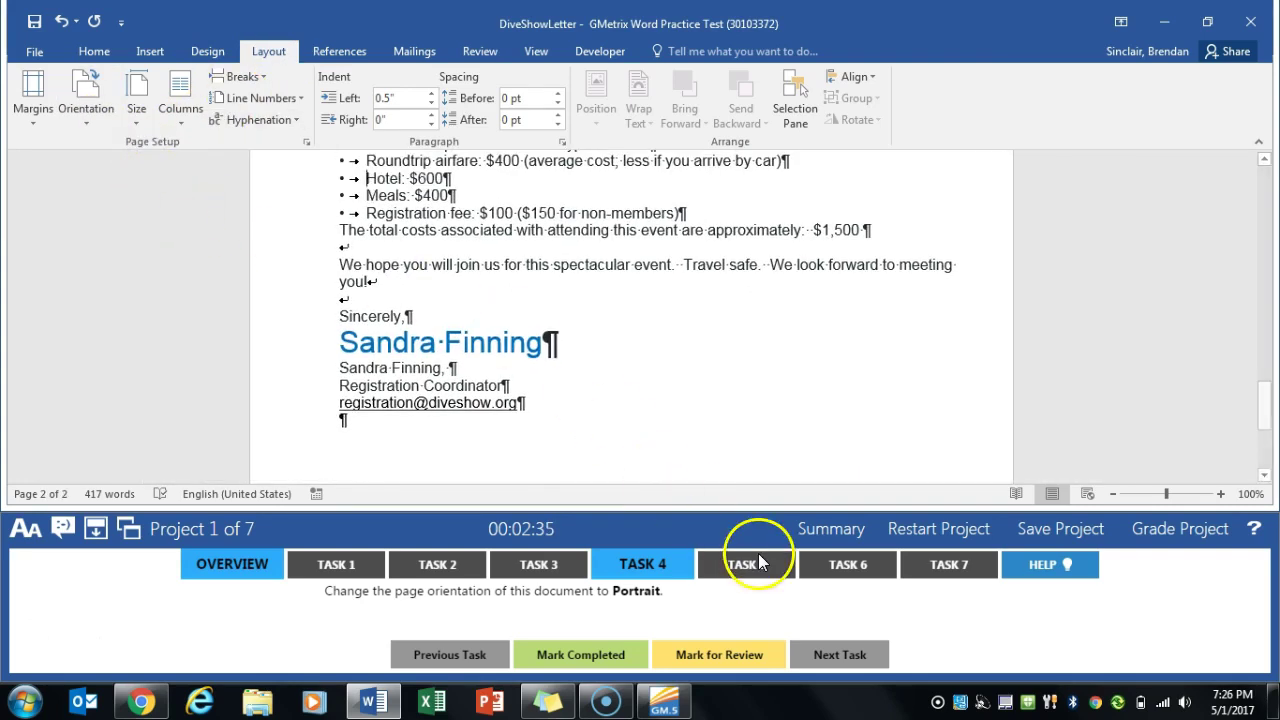
Step: Display Task 5 and change the document's theme to Integral
{"action": "left_click", "coordinate": [752, 570]}
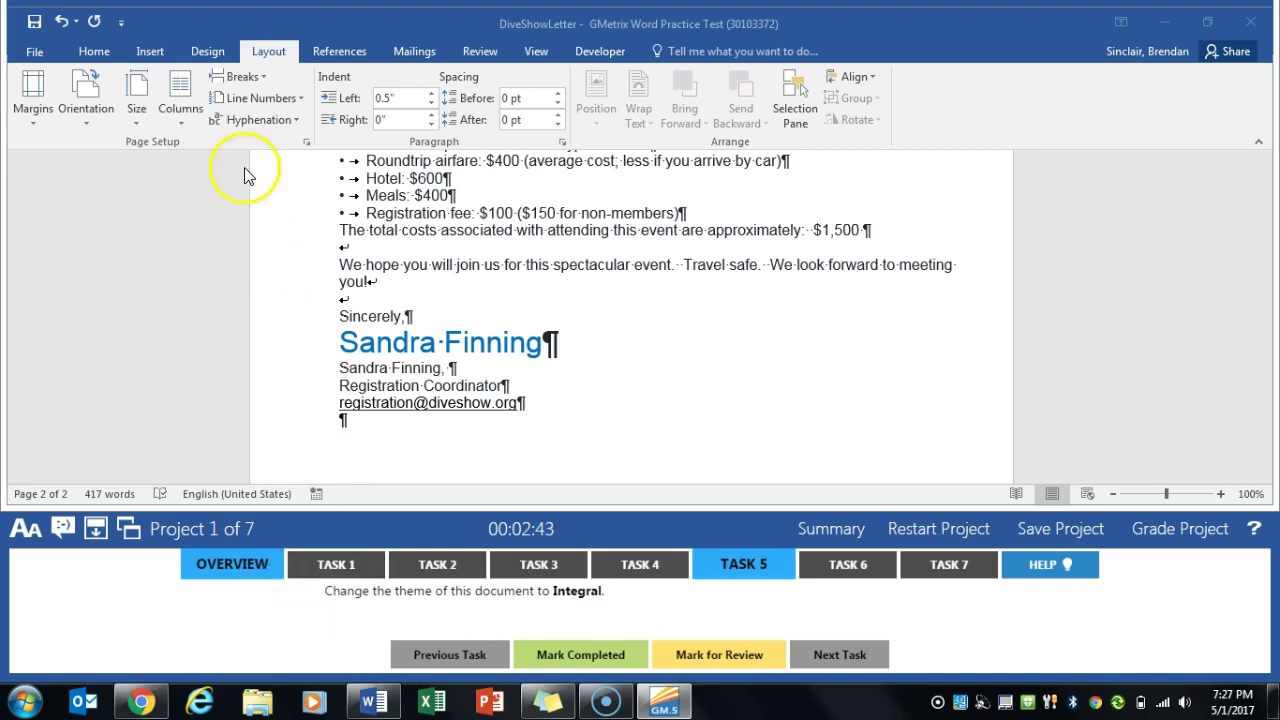
{"action": "left_click", "coordinate": [212, 55]}
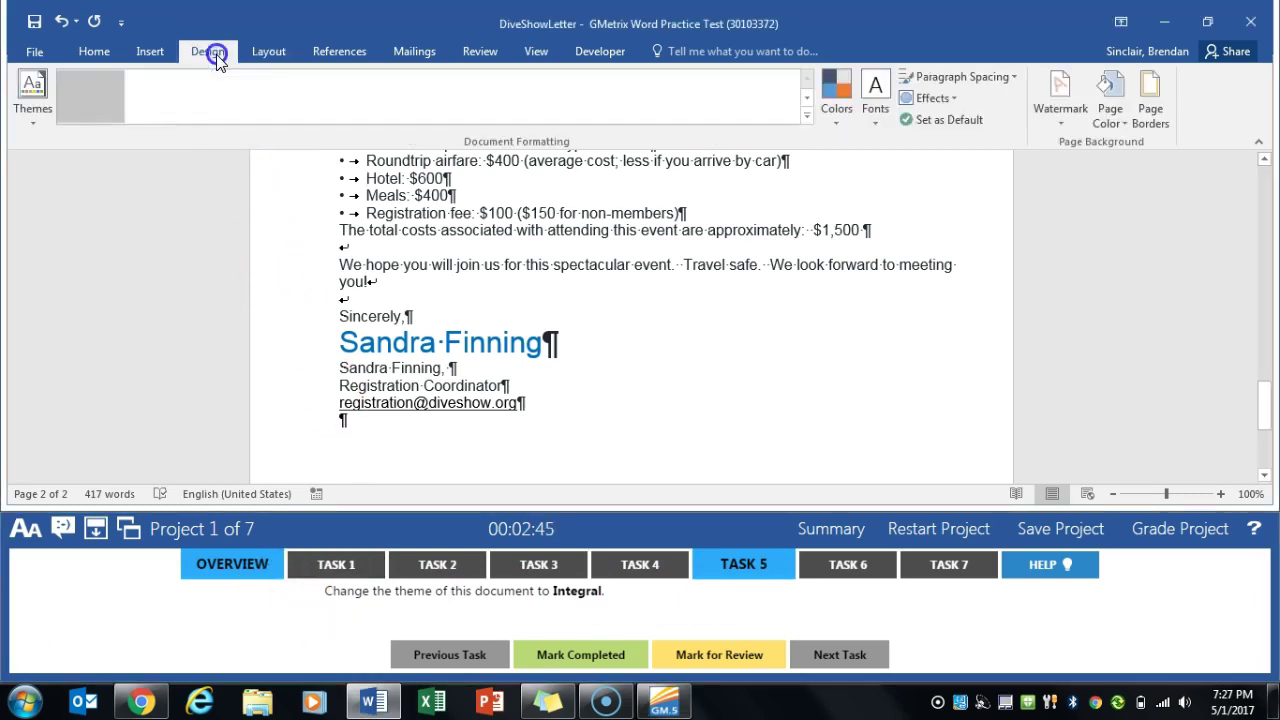
{"action": "left_click", "coordinate": [22, 110]}
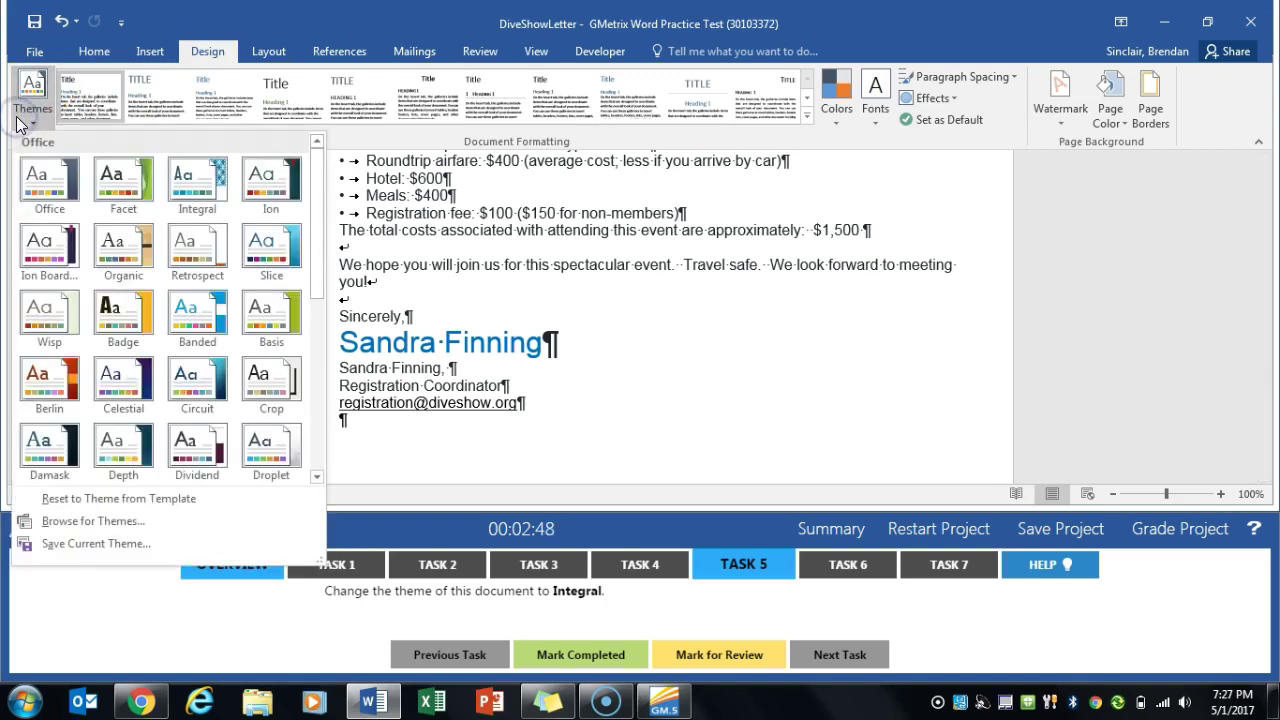
{"action": "left_click", "coordinate": [196, 184]}
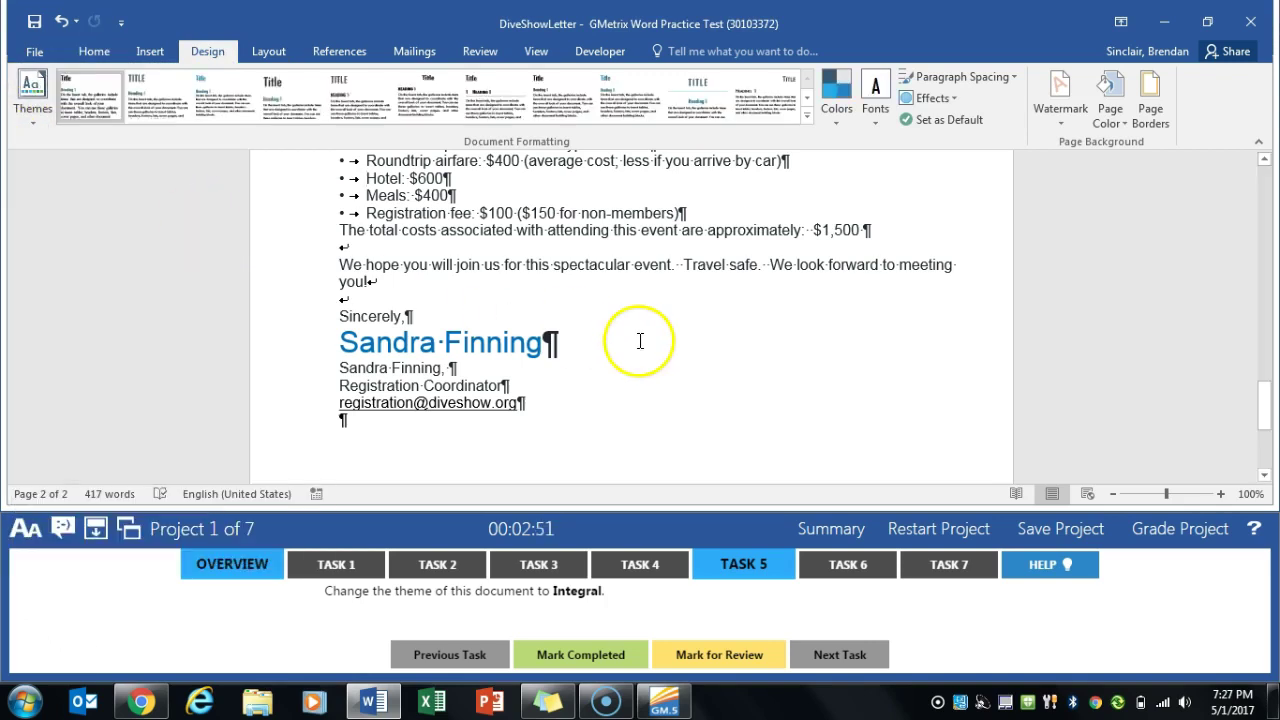
Step: Display Task 6, add the Ion (Dark) footer to the document and return to the body text
{"action": "left_click", "coordinate": [855, 564]}
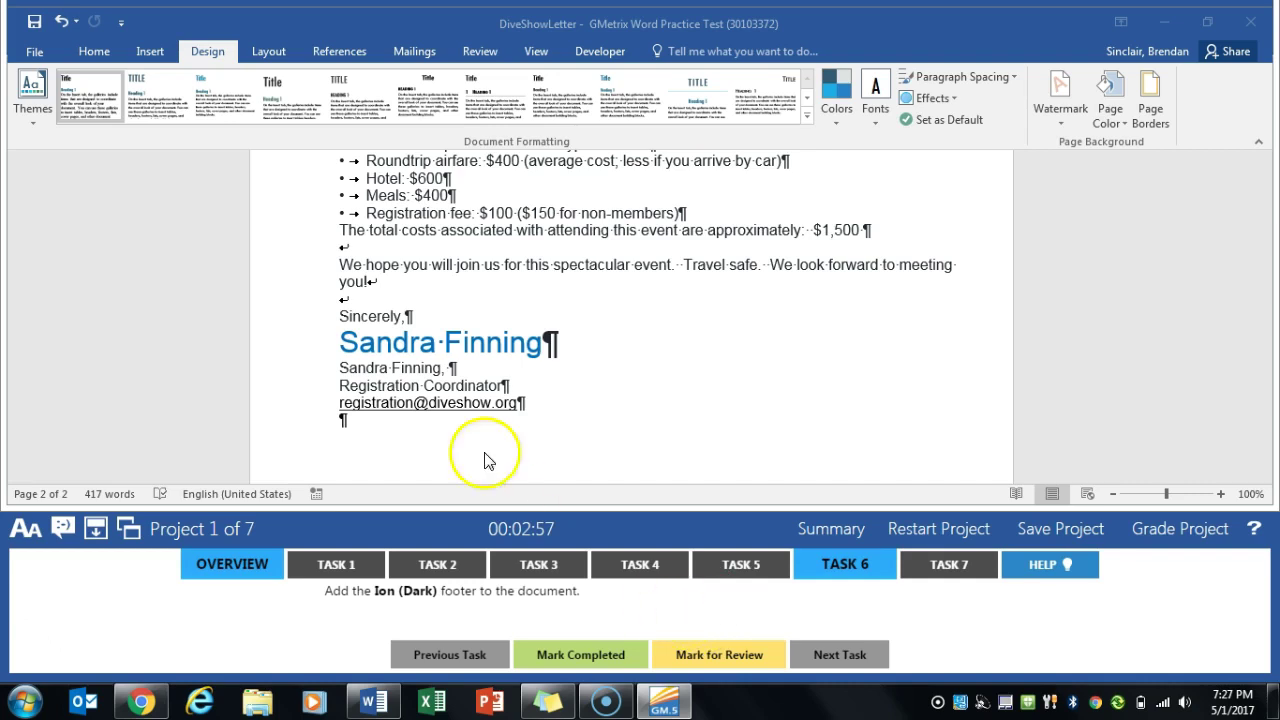
{"action": "left_click", "coordinate": [157, 52]}
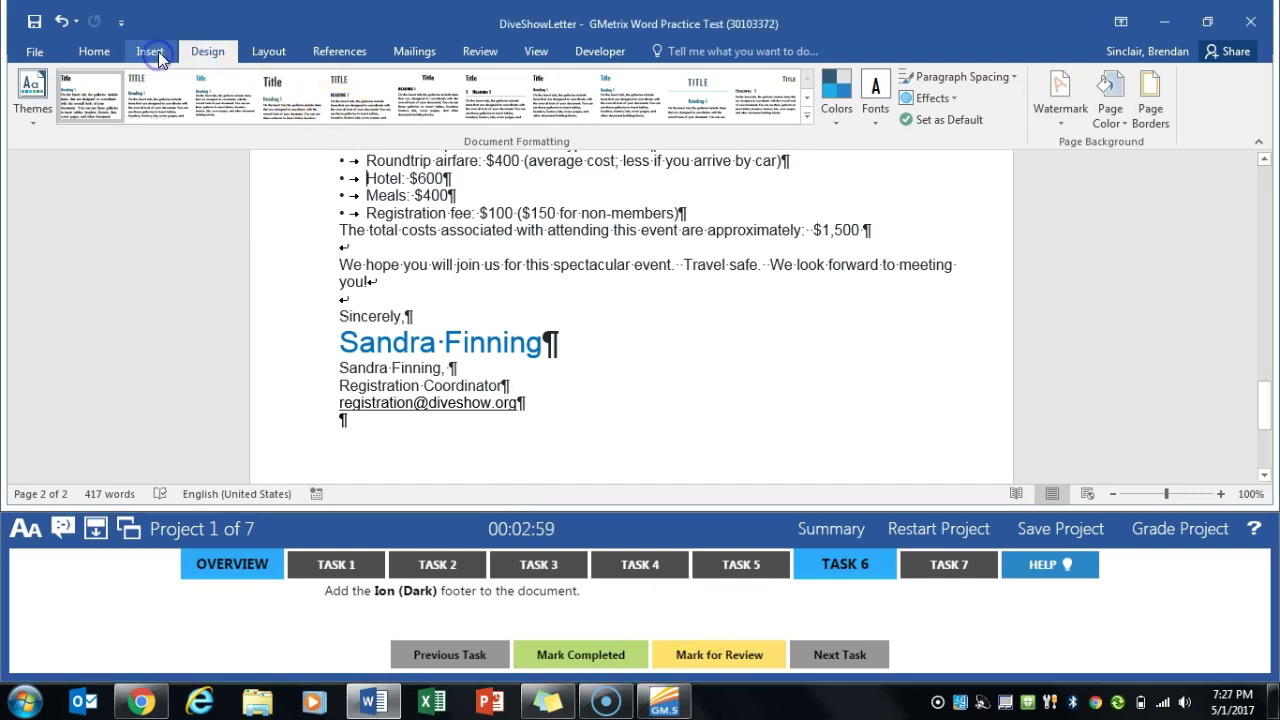
{"action": "left_click", "coordinate": [158, 51]}
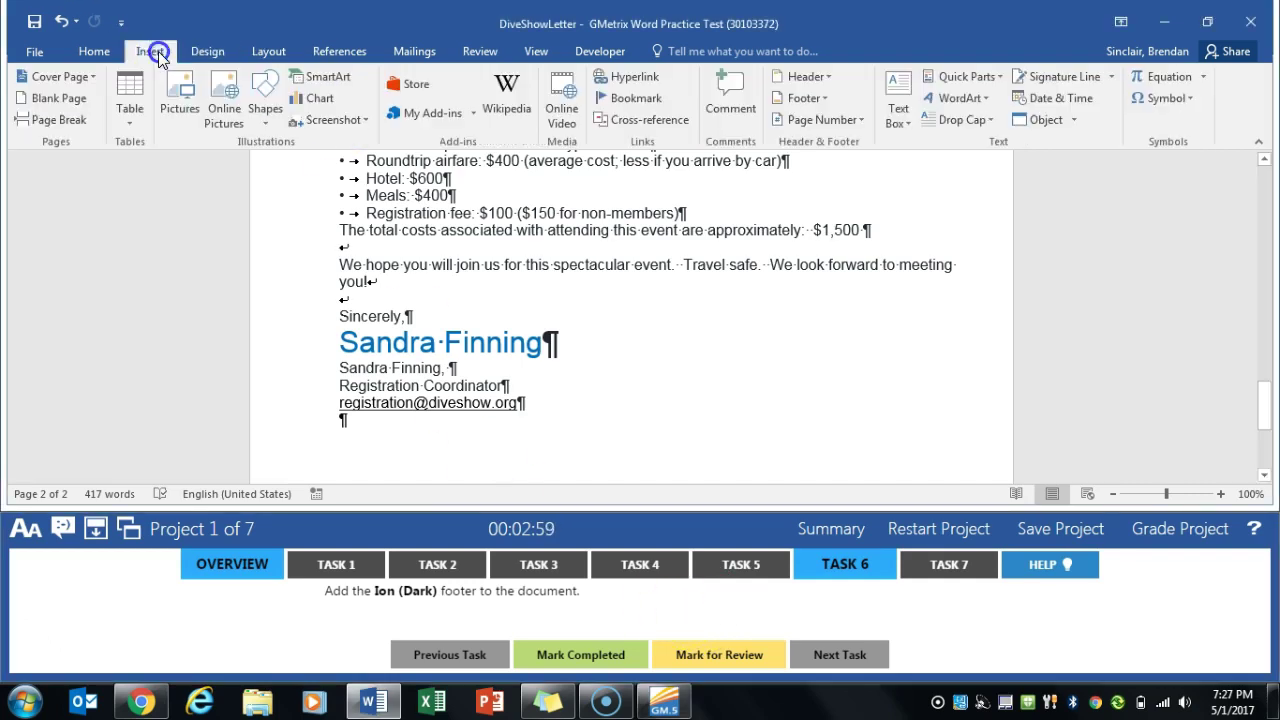
{"action": "left_click", "coordinate": [825, 98]}
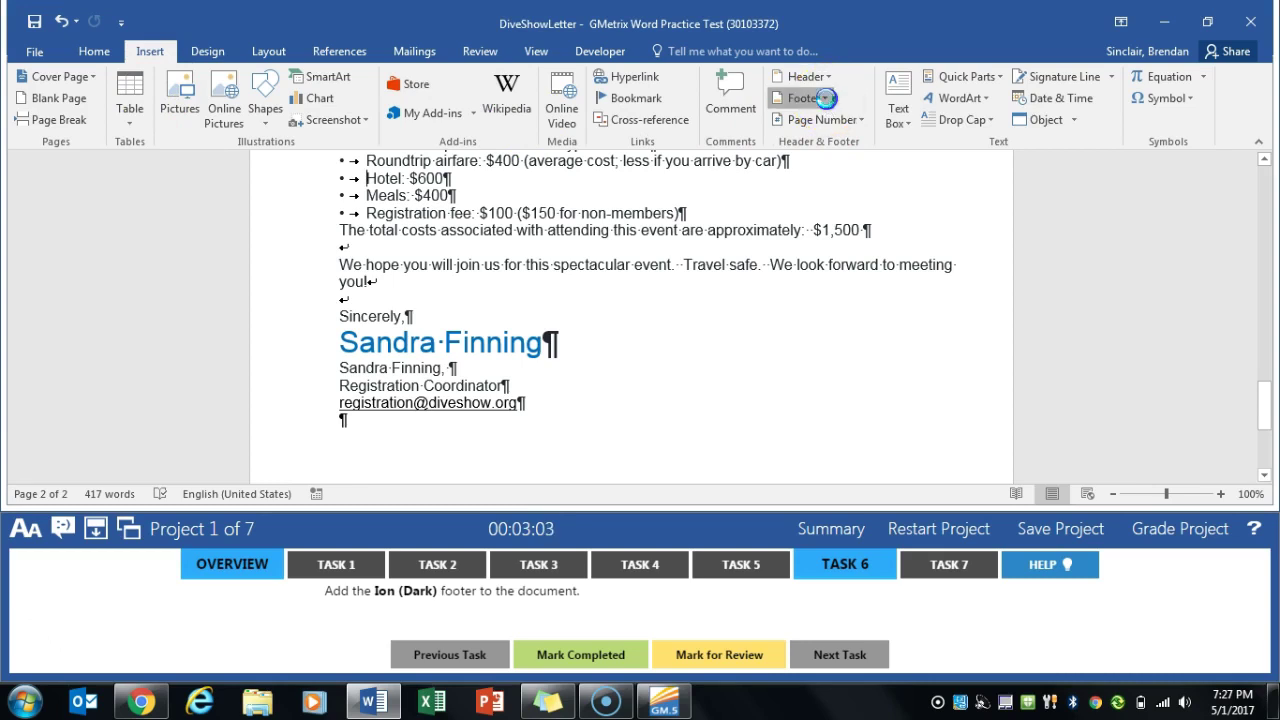
{"action": "left_click_drag", "start_coordinate": [1146, 171], "coordinate": [1137, 314]}
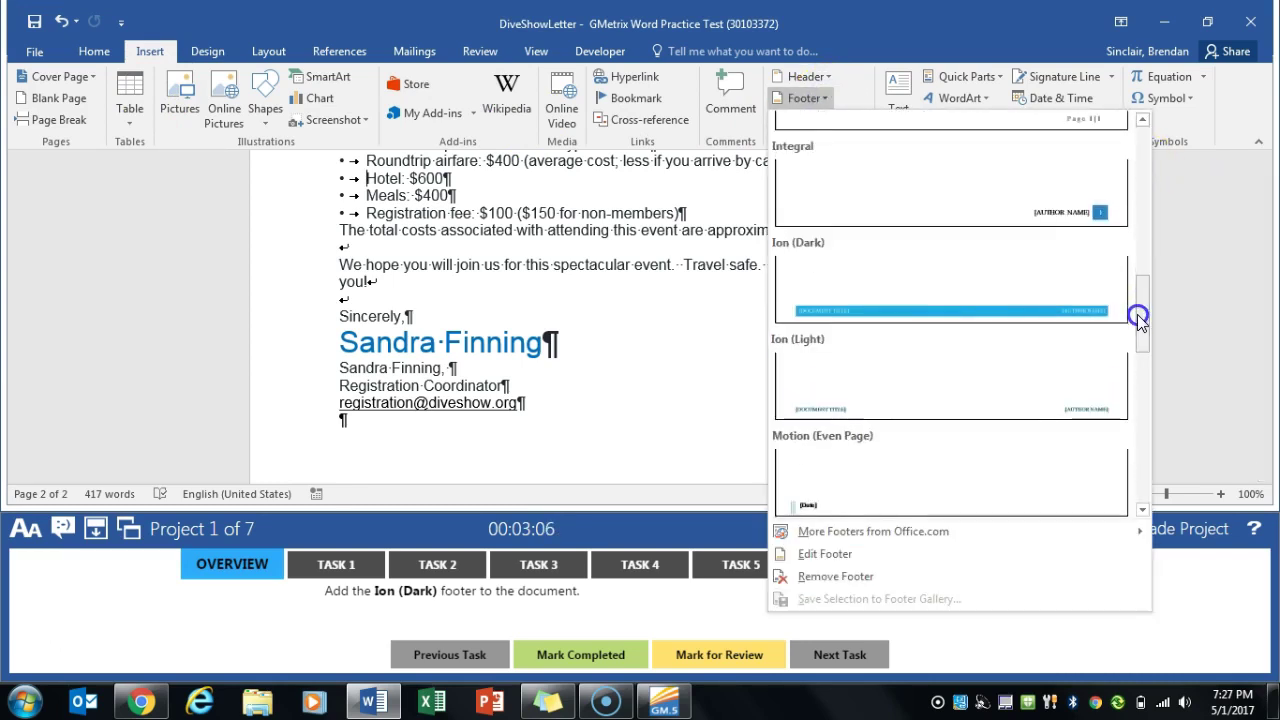
{"action": "left_click", "coordinate": [967, 306]}
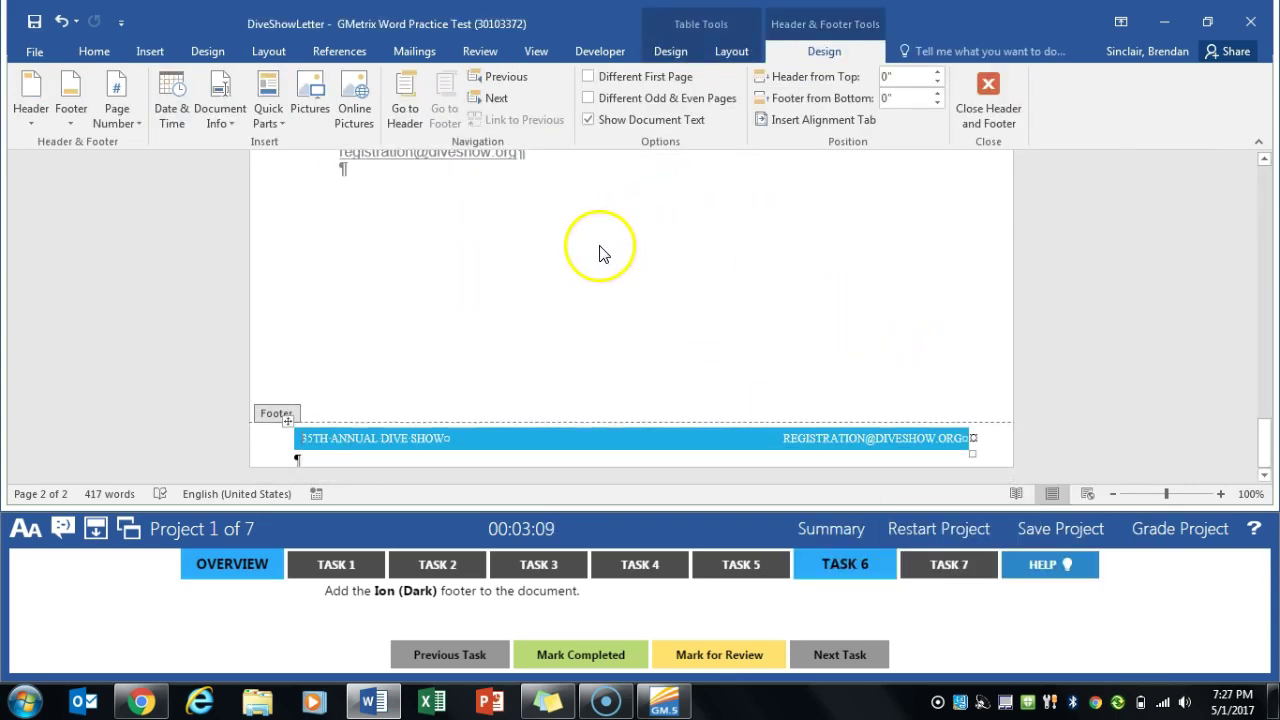
{"action": "left_click", "coordinate": [1005, 94]}
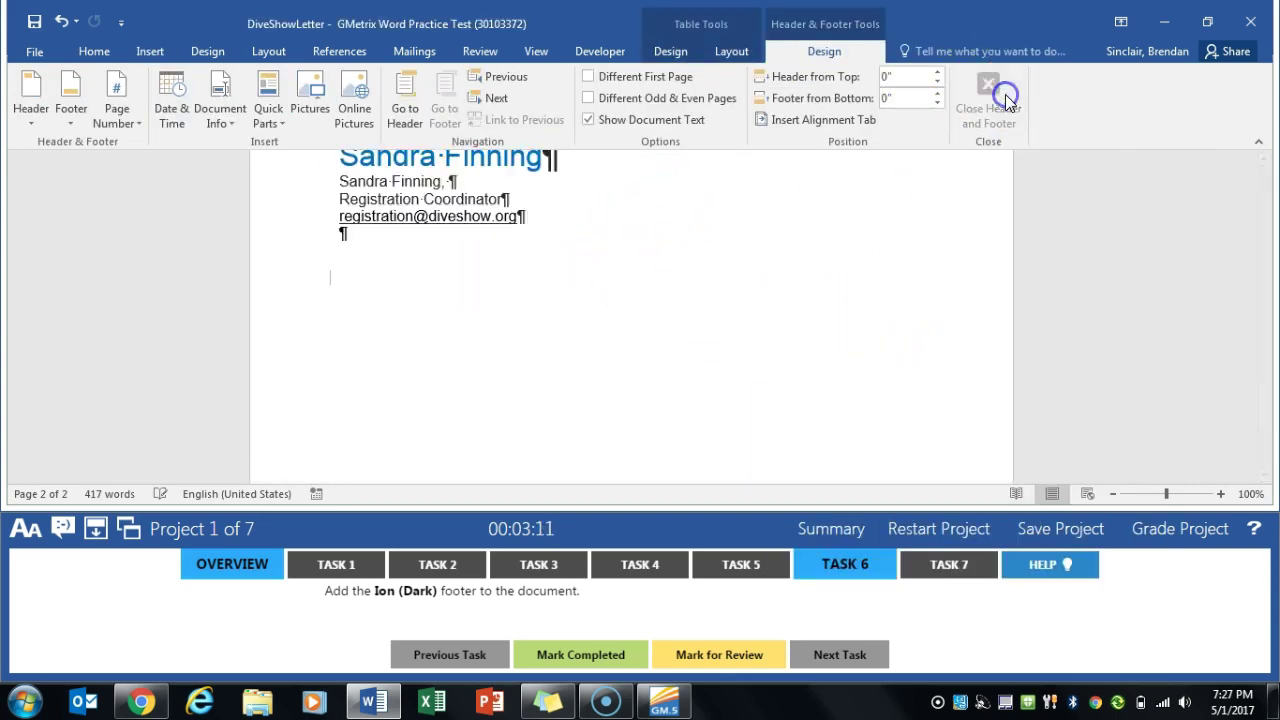
Step: Display Task 7 and turn off Print in background in Word's advanced print options
{"action": "left_click", "coordinate": [940, 575]}
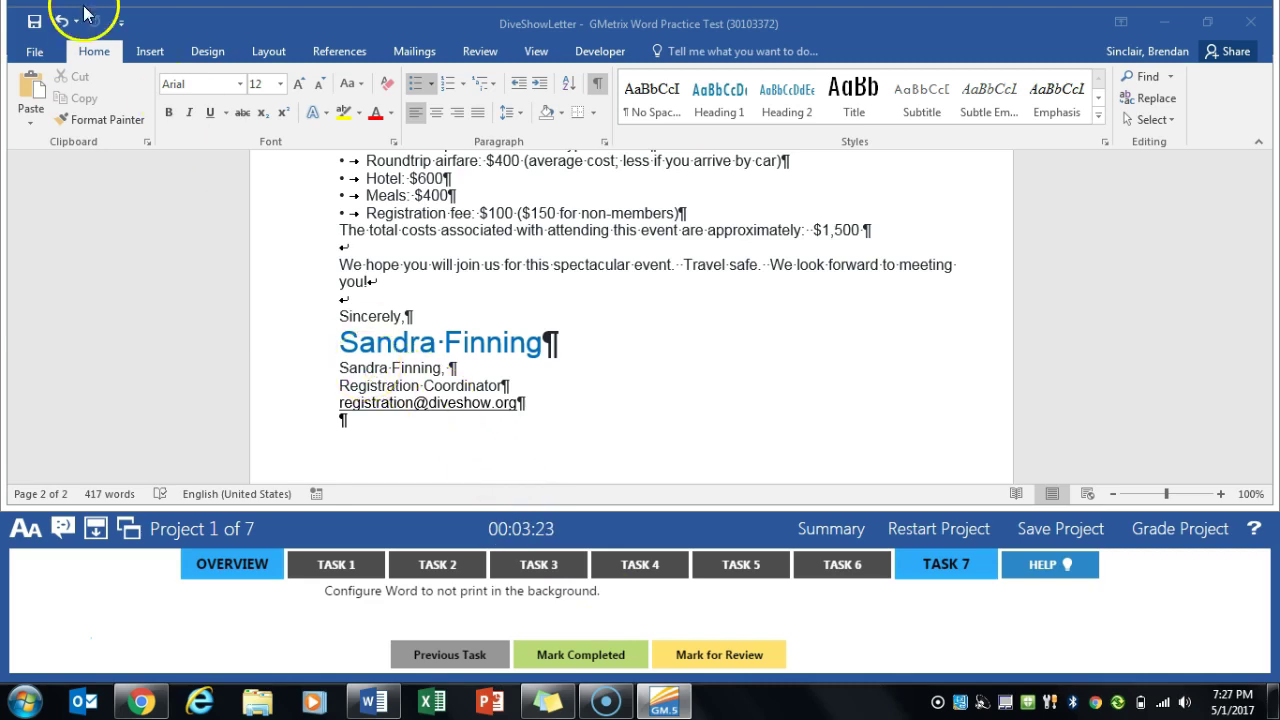
{"action": "left_click", "coordinate": [40, 52]}
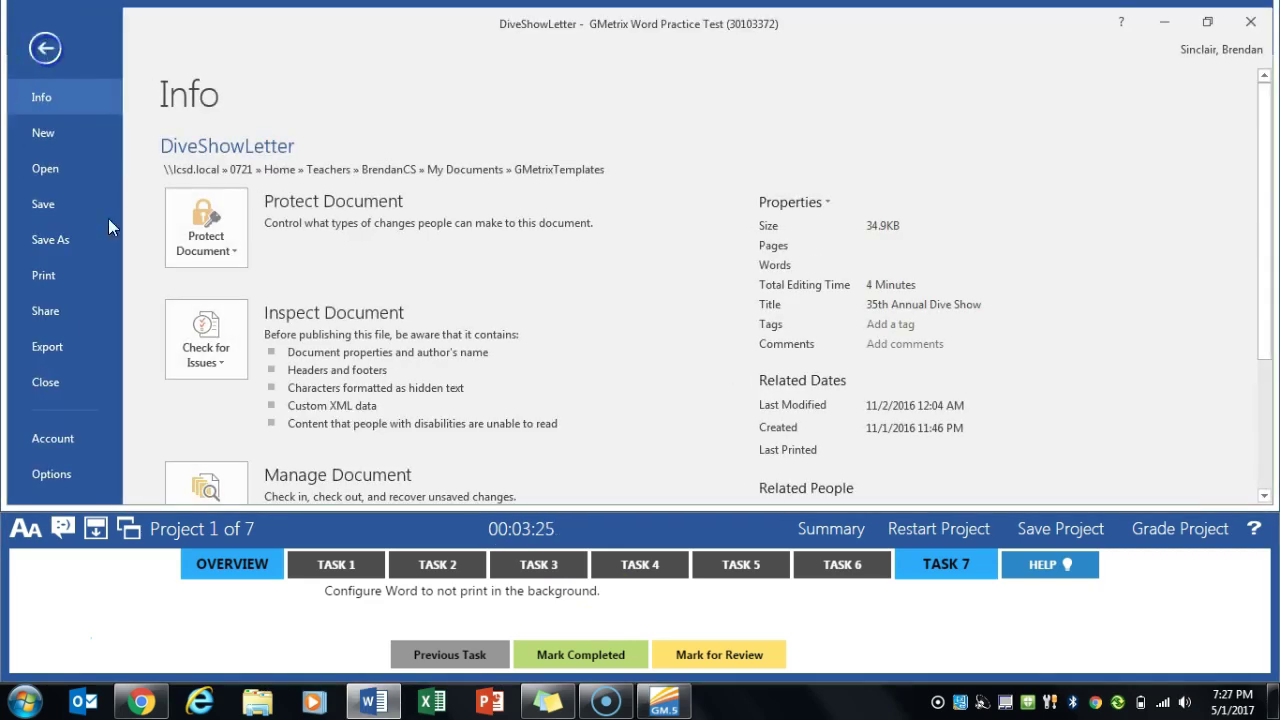
{"action": "left_click", "coordinate": [44, 472]}
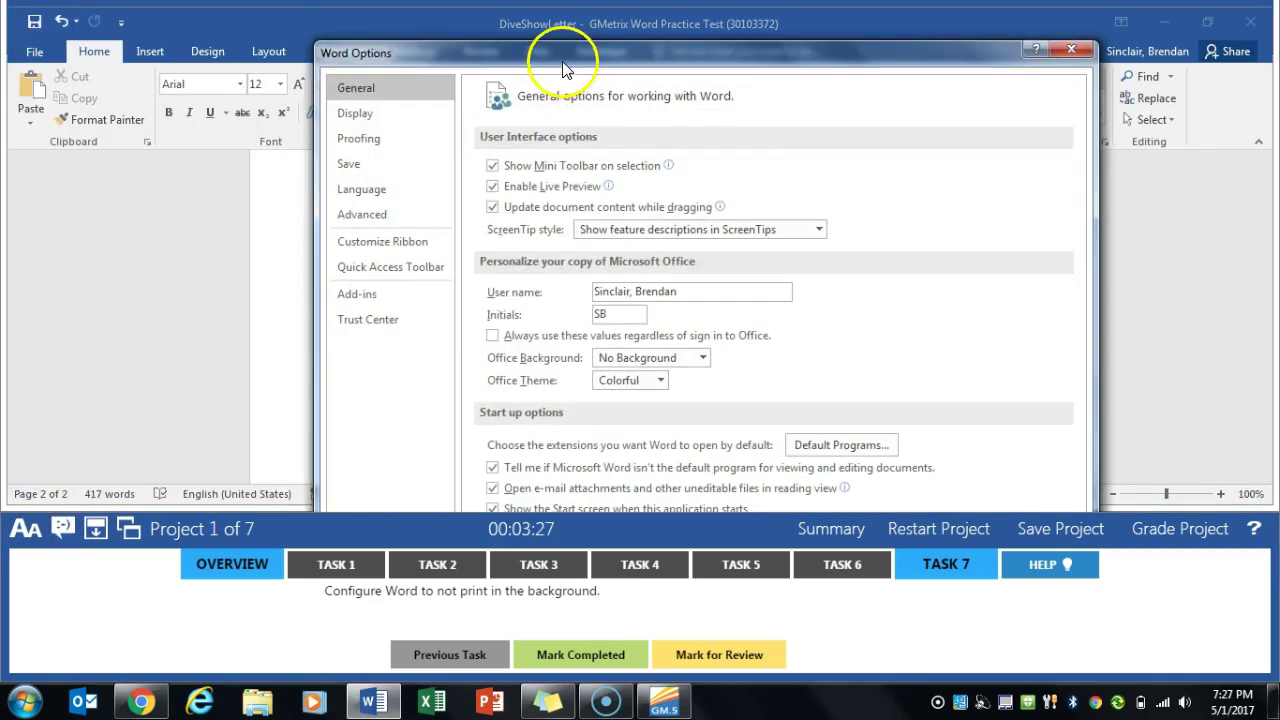
{"action": "left_click", "coordinate": [378, 214]}
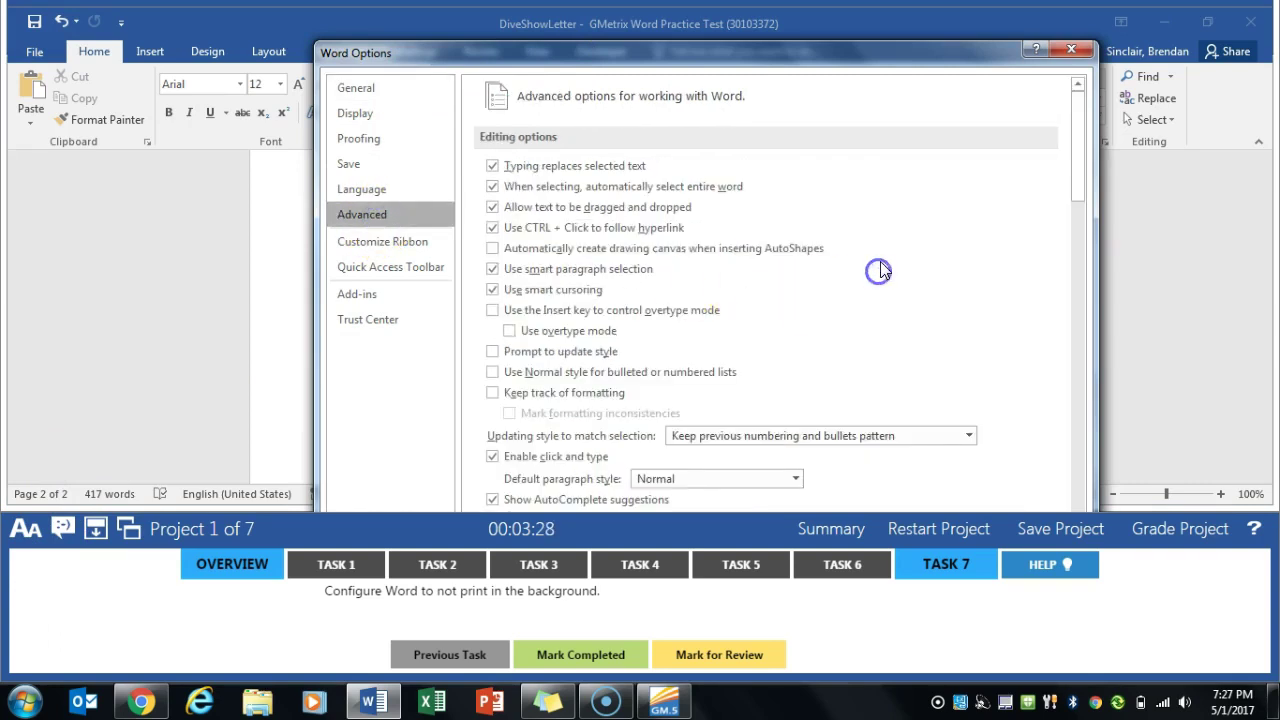
{"action": "scroll", "coordinate": [880, 270], "scroll_direction": "down", "scroll_amount": 15}
{"action": "scroll", "coordinate": [883, 270], "scroll_direction": "down", "scroll_amount": 15}
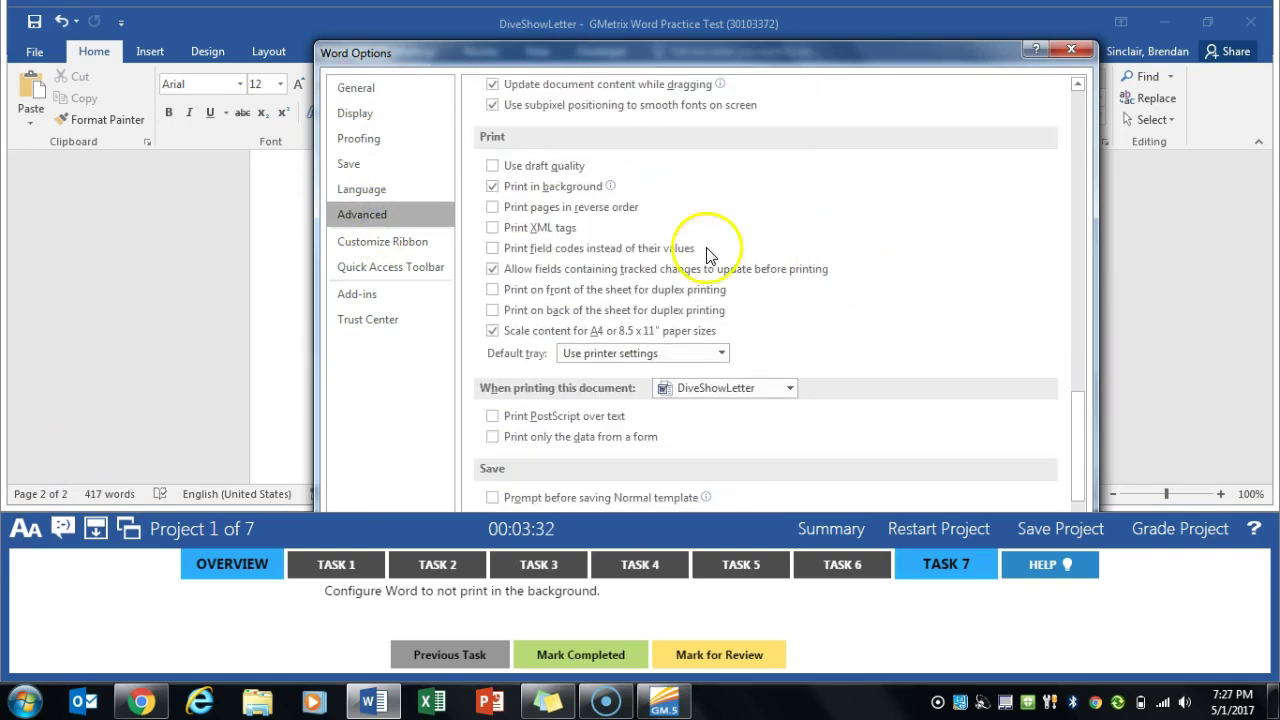
{"action": "left_click", "coordinate": [519, 189]}
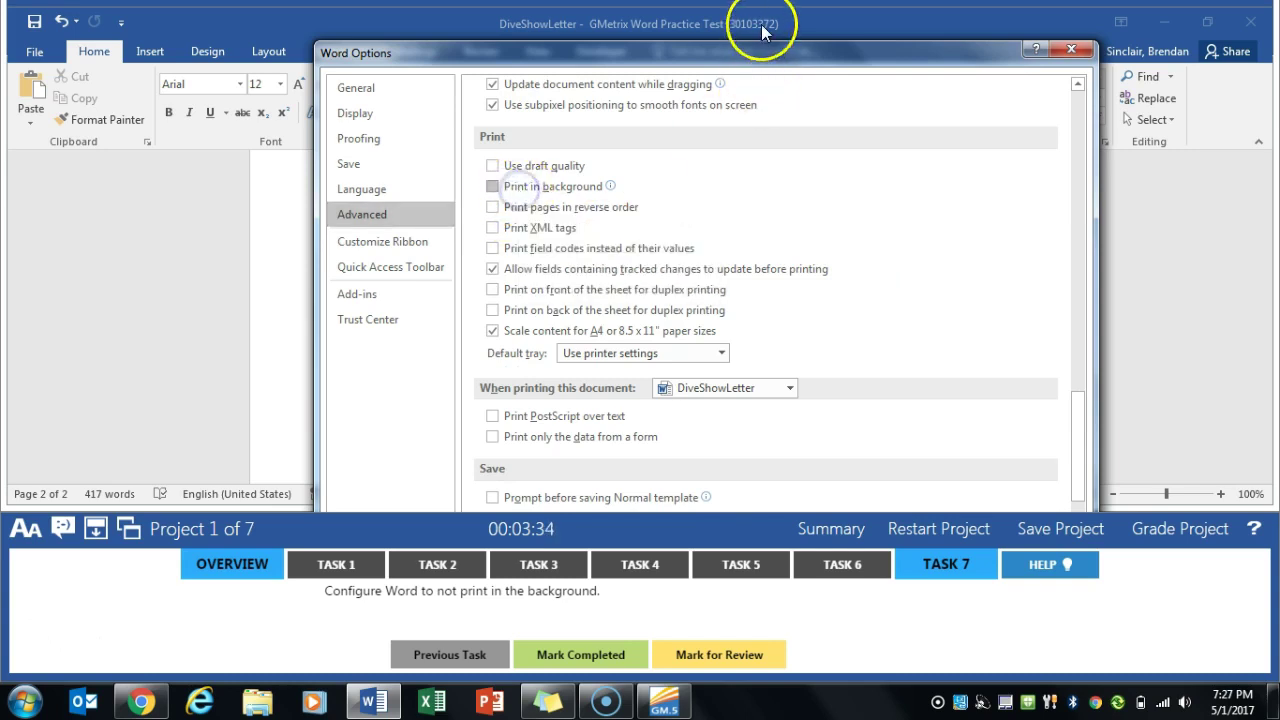
{"action": "left_click_drag", "start_coordinate": [763, 60], "coordinate": [775, 26]}
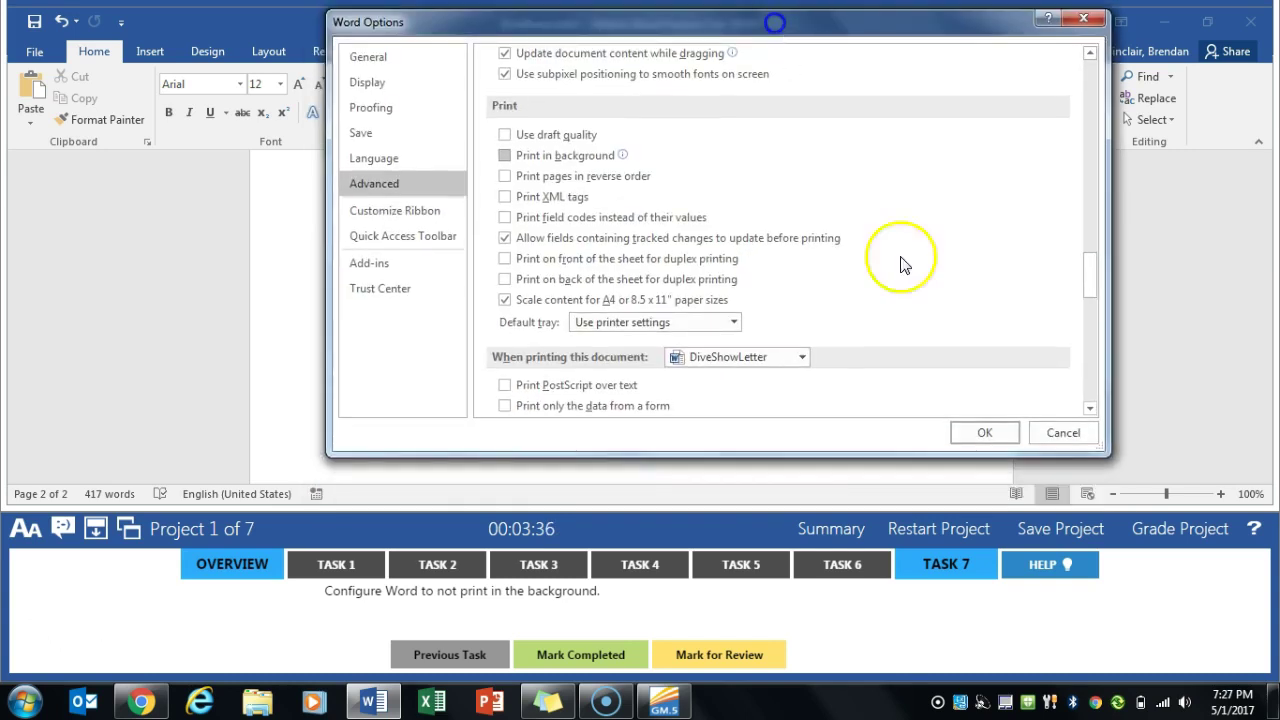